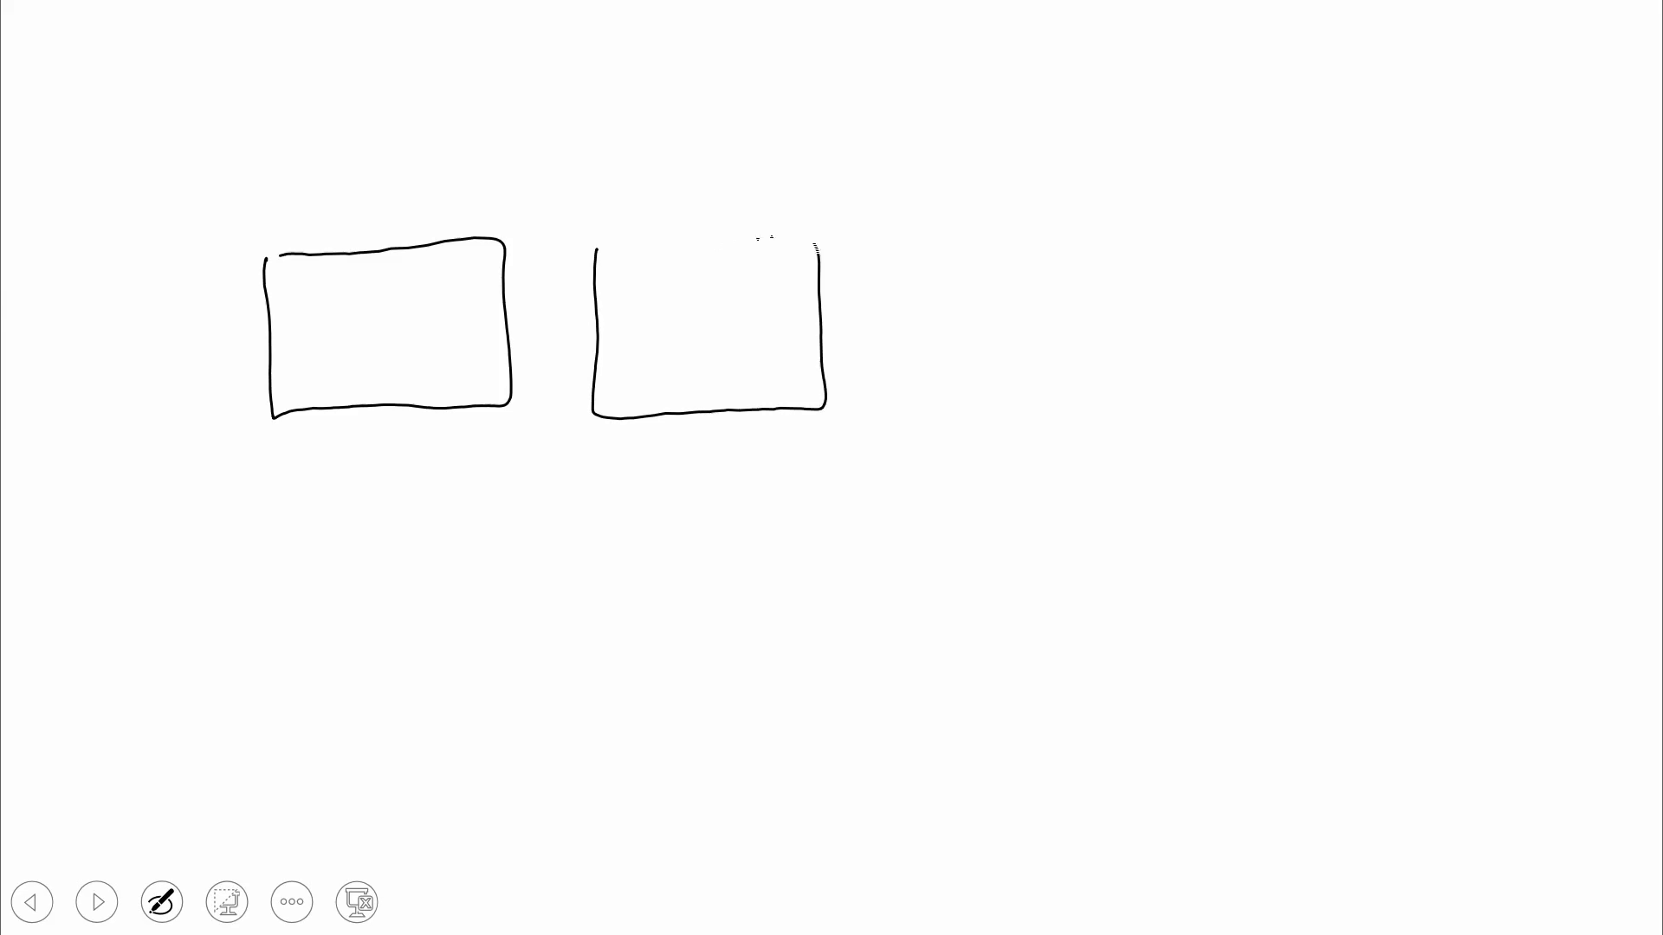
Sketch a second box and ink the WEB1 and WEB2 labels
{"action": "mouse_move", "coordinate": [608, 258]}
{"action": "left_mouse_down"}
{"action": "mouse_move", "coordinate": [818, 238]}
{"action": "mouse_move", "coordinate": [896, 385]}
{"action": "mouse_move", "coordinate": [1139, 406]}
{"action": "mouse_move", "coordinate": [1045, 237]}
{"action": "mouse_move", "coordinate": [906, 245]}
{"action": "left_mouse_up"}
{"action": "left_click_drag", "start_coordinate": [318, 342], "coordinate": [419, 350]}
{"action": "left_click_drag", "start_coordinate": [479, 297], "coordinate": [477, 328]}
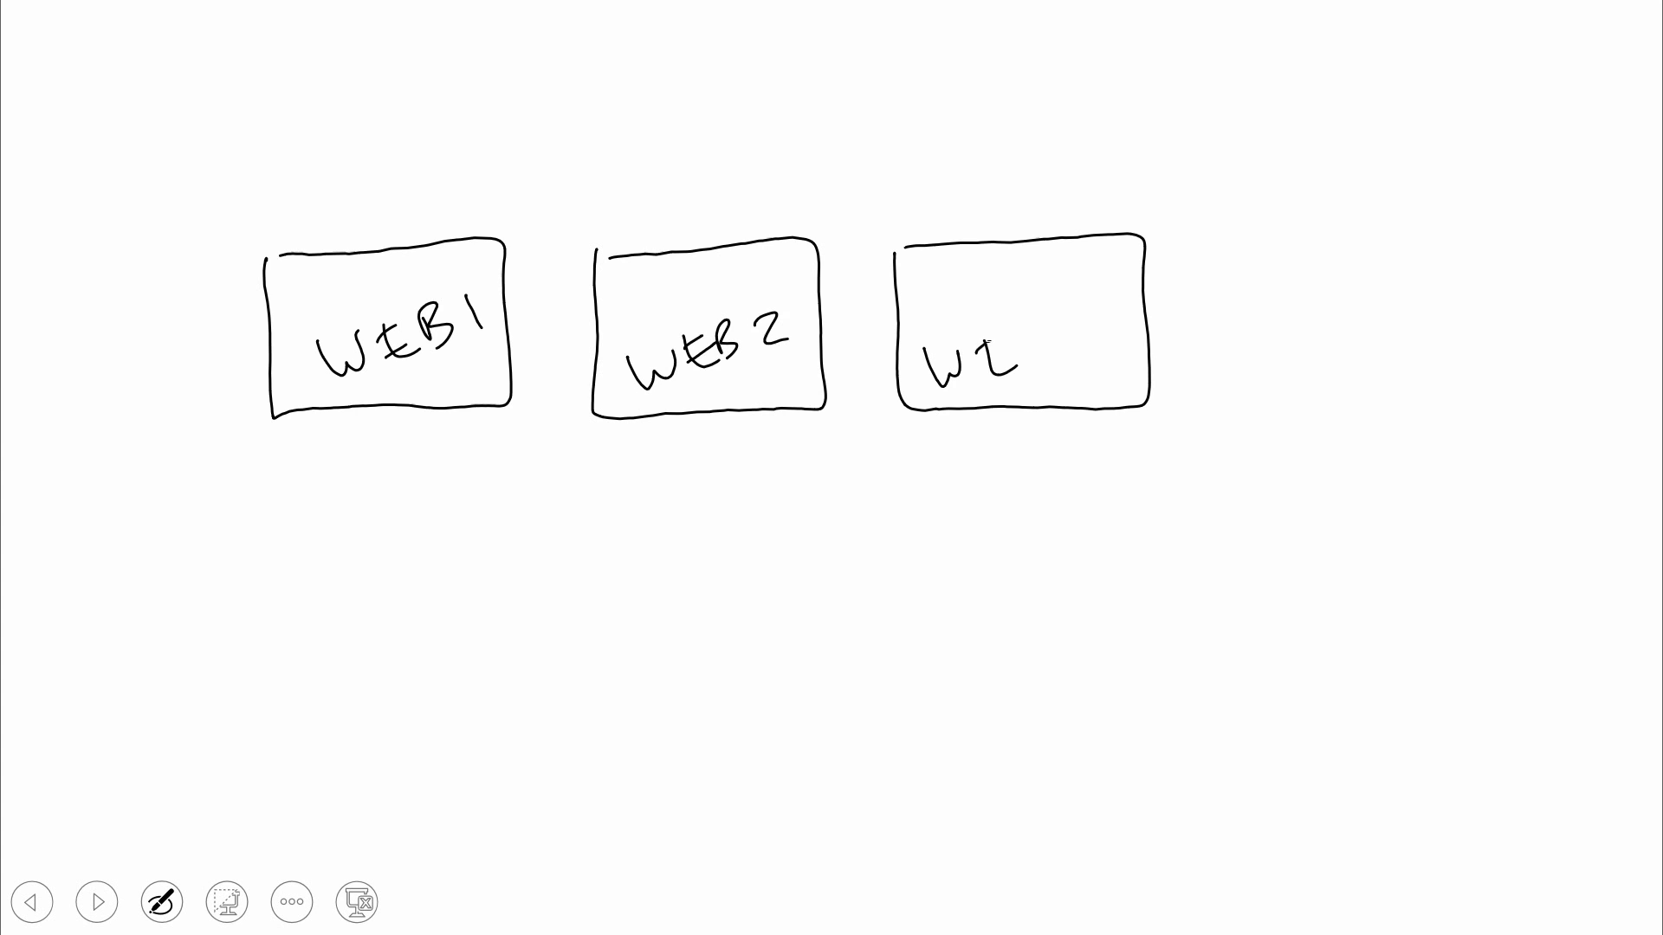
{"action": "mouse_move", "coordinate": [1021, 328]}
{"action": "left_mouse_down"}
{"action": "mouse_move", "coordinate": [1055, 359]}
{"action": "mouse_move", "coordinate": [1095, 340]}
{"action": "left_mouse_up"}
Add a divider, the number 3, an arrow, a loop around the boxes, a new box, and the WEB3 label
{"action": "left_click_drag", "start_coordinate": [1179, 126], "coordinate": [1191, 523]}
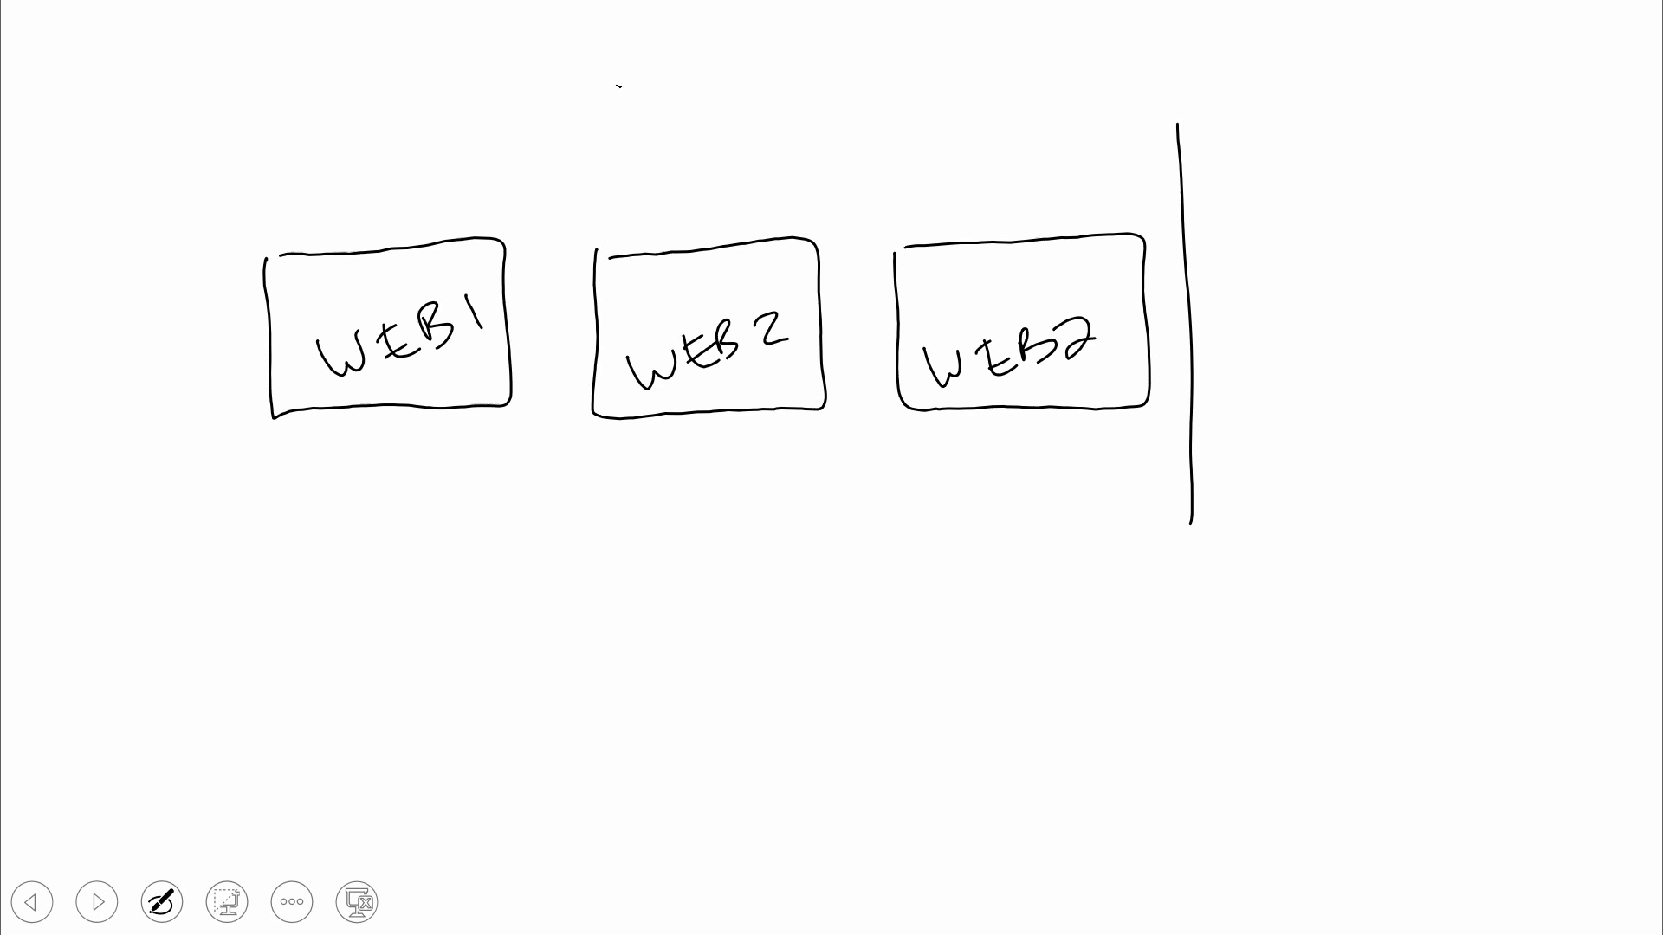
{"action": "left_click_drag", "start_coordinate": [617, 84], "coordinate": [638, 161]}
{"action": "mouse_move", "coordinate": [449, 62]}
{"action": "left_mouse_down"}
{"action": "mouse_move", "coordinate": [533, 182]}
{"action": "mouse_move", "coordinate": [547, 151]}
{"action": "left_mouse_up"}
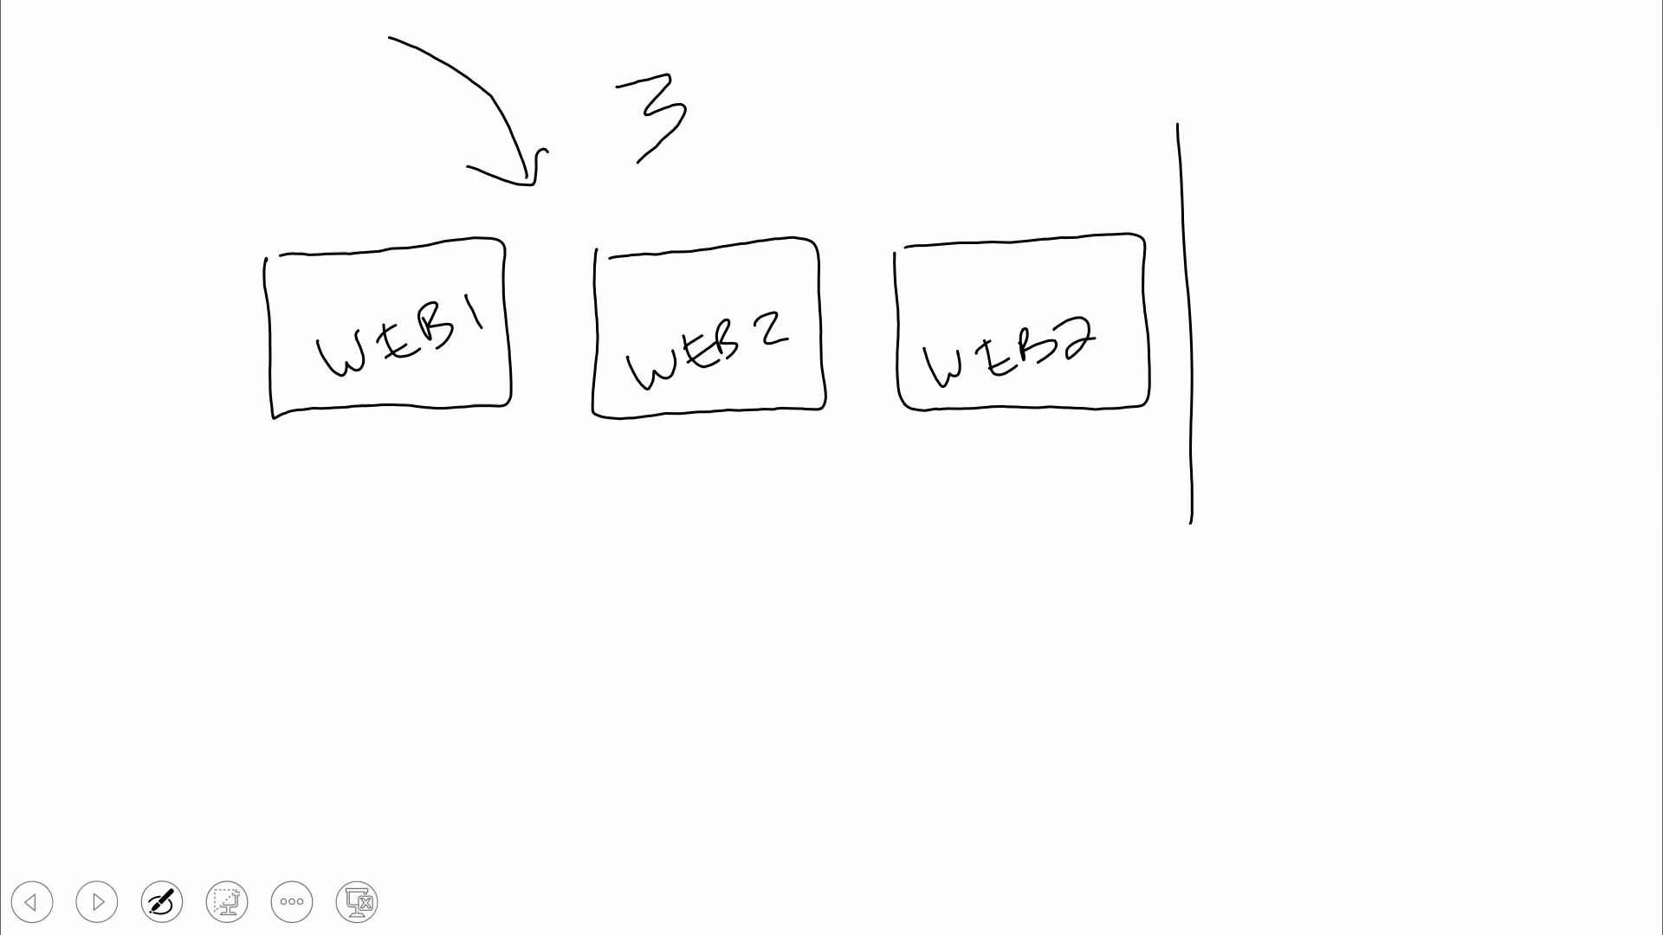
{"action": "mouse_move", "coordinate": [1053, 206]}
{"action": "left_mouse_down"}
{"action": "mouse_move", "coordinate": [222, 372]}
{"action": "mouse_move", "coordinate": [1113, 416]}
{"action": "mouse_move", "coordinate": [998, 212]}
{"action": "left_mouse_up"}
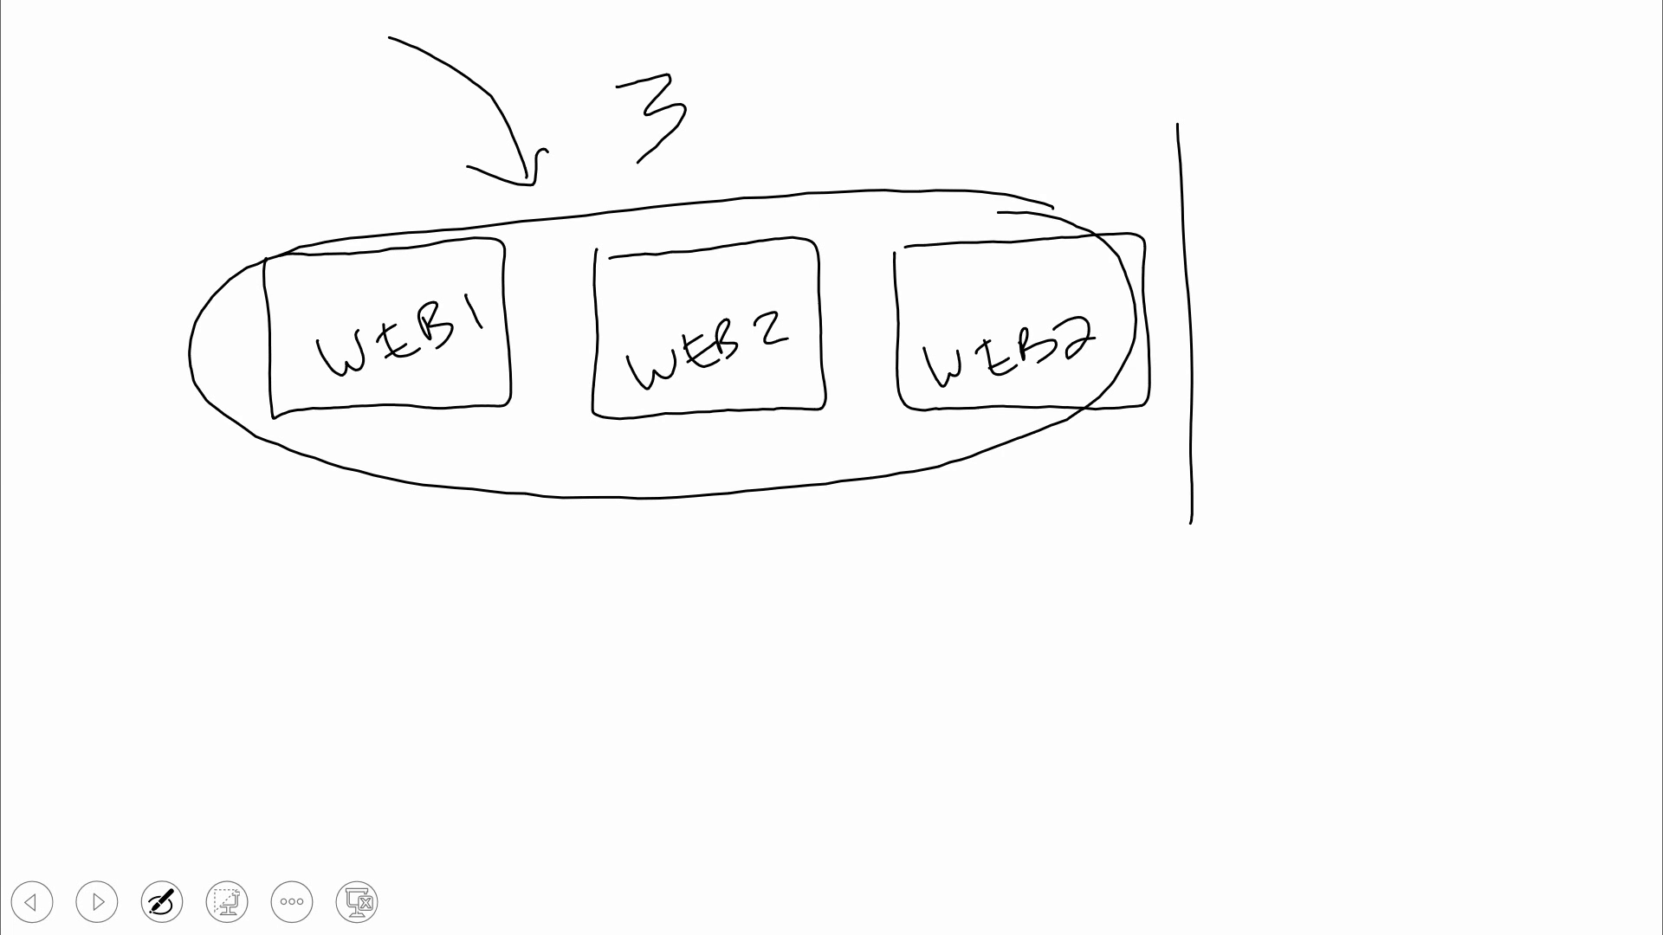
{"action": "left_click_drag", "start_coordinate": [1255, 262], "coordinate": [1234, 243]}
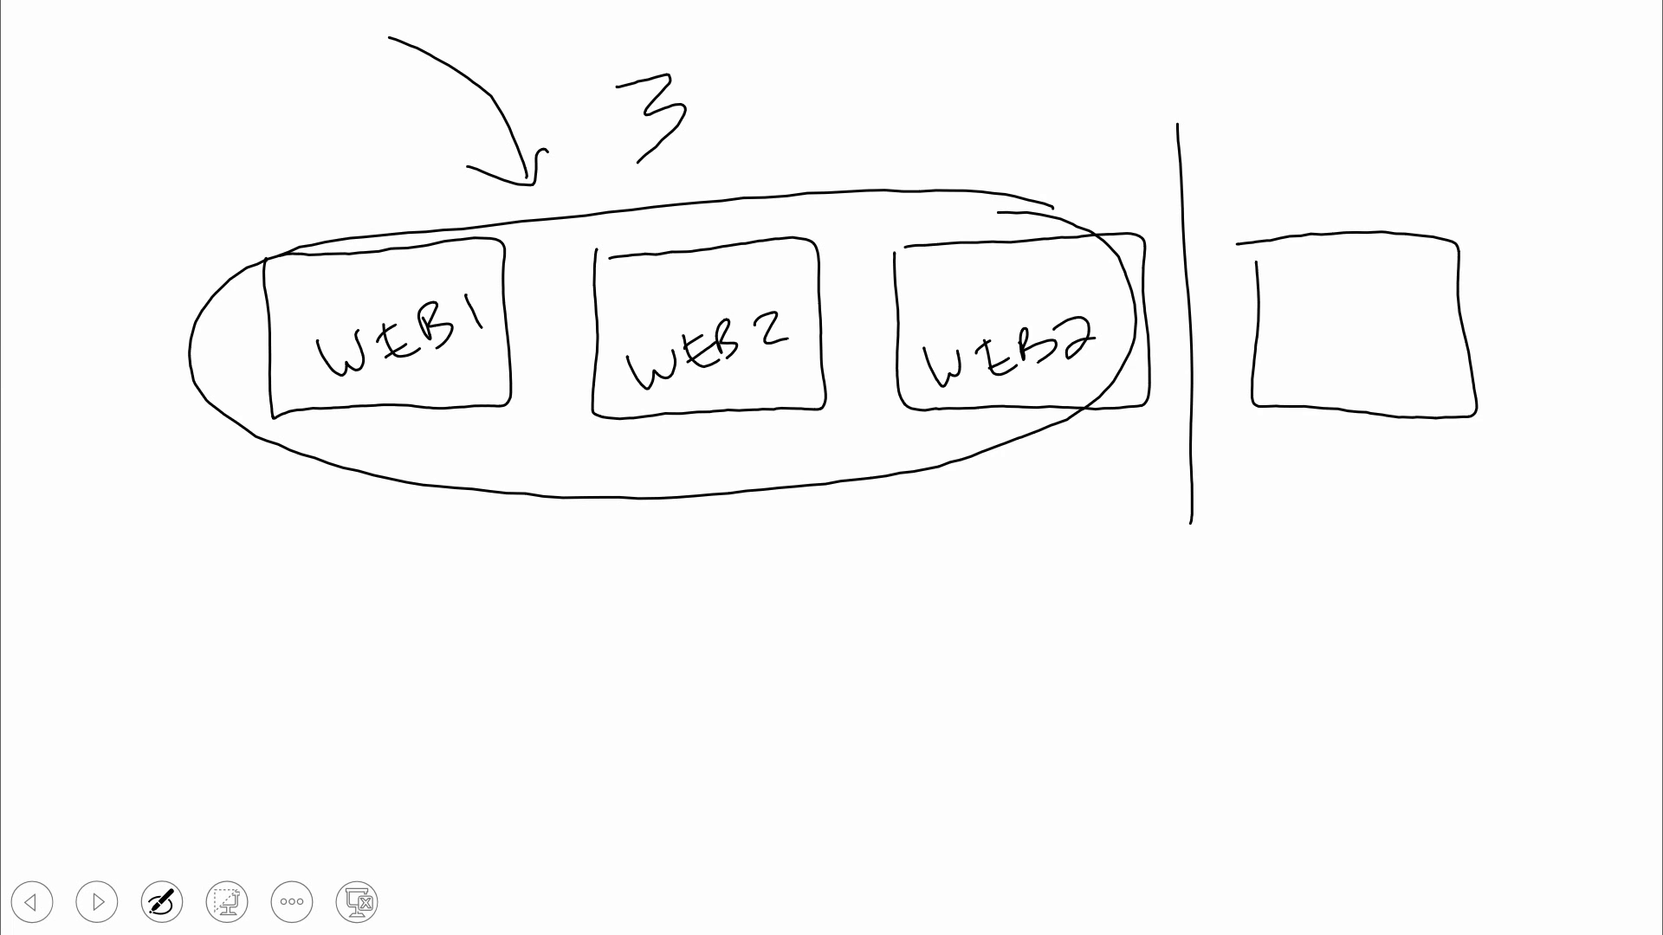
{"action": "left_click_drag", "start_coordinate": [1088, 351], "coordinate": [1067, 382]}
{"action": "left_click_drag", "start_coordinate": [1277, 342], "coordinate": [1401, 376]}
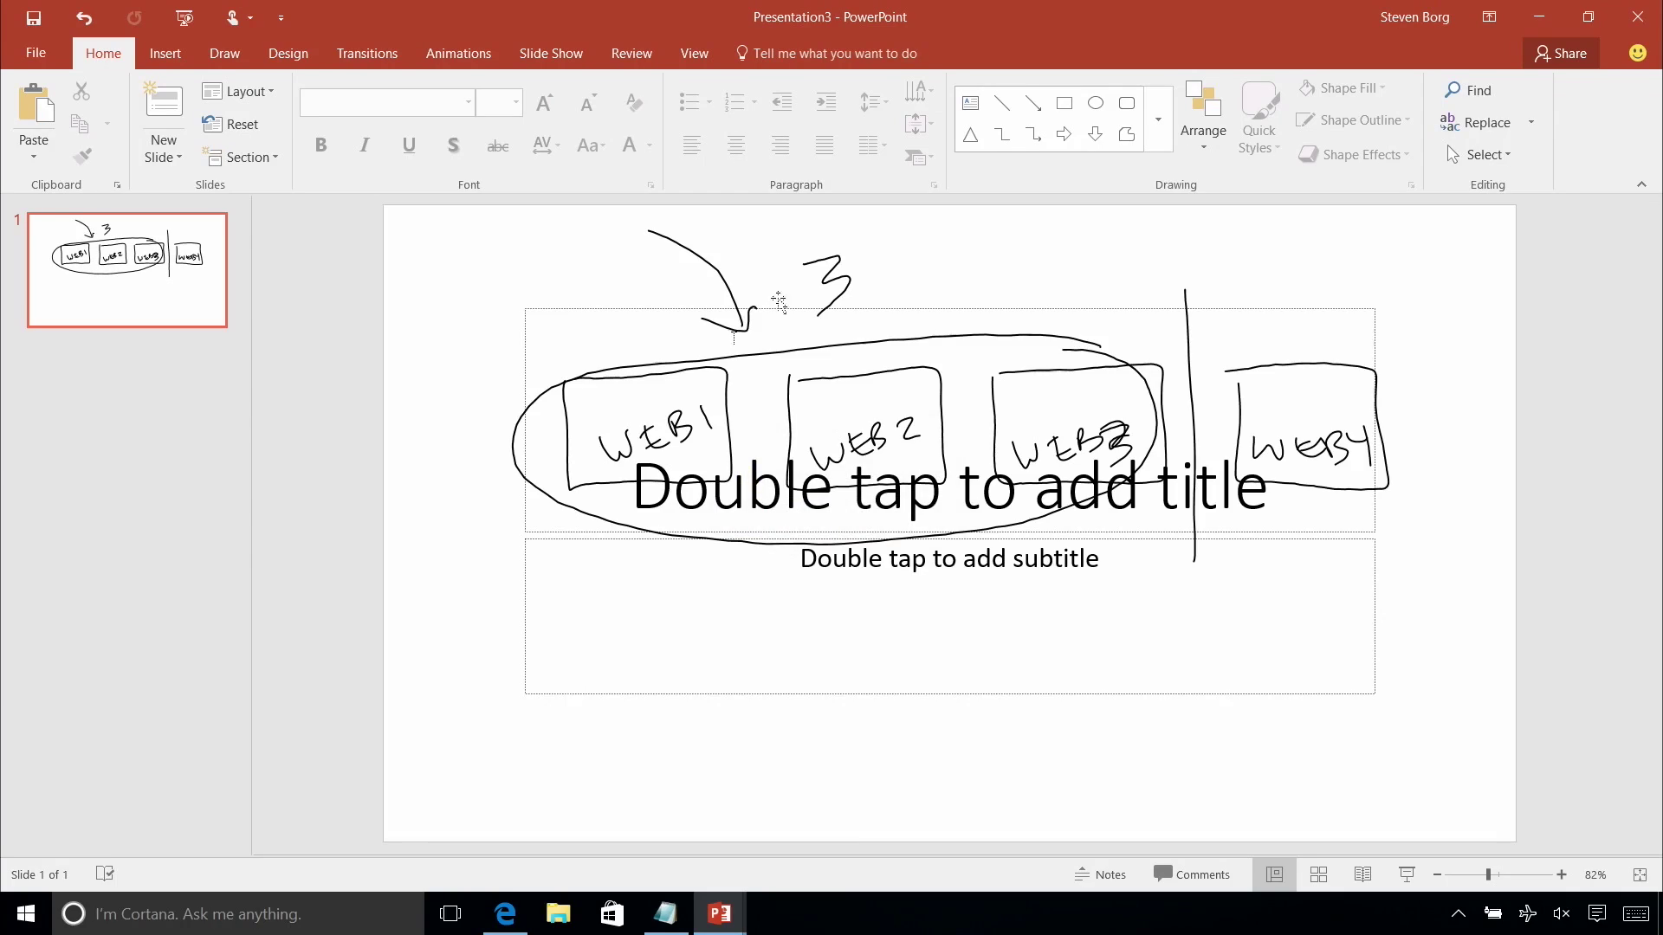
Switch from PowerPoint to the Azure portal dashboard in Edge
{"action": "left_click", "coordinate": [504, 912]}
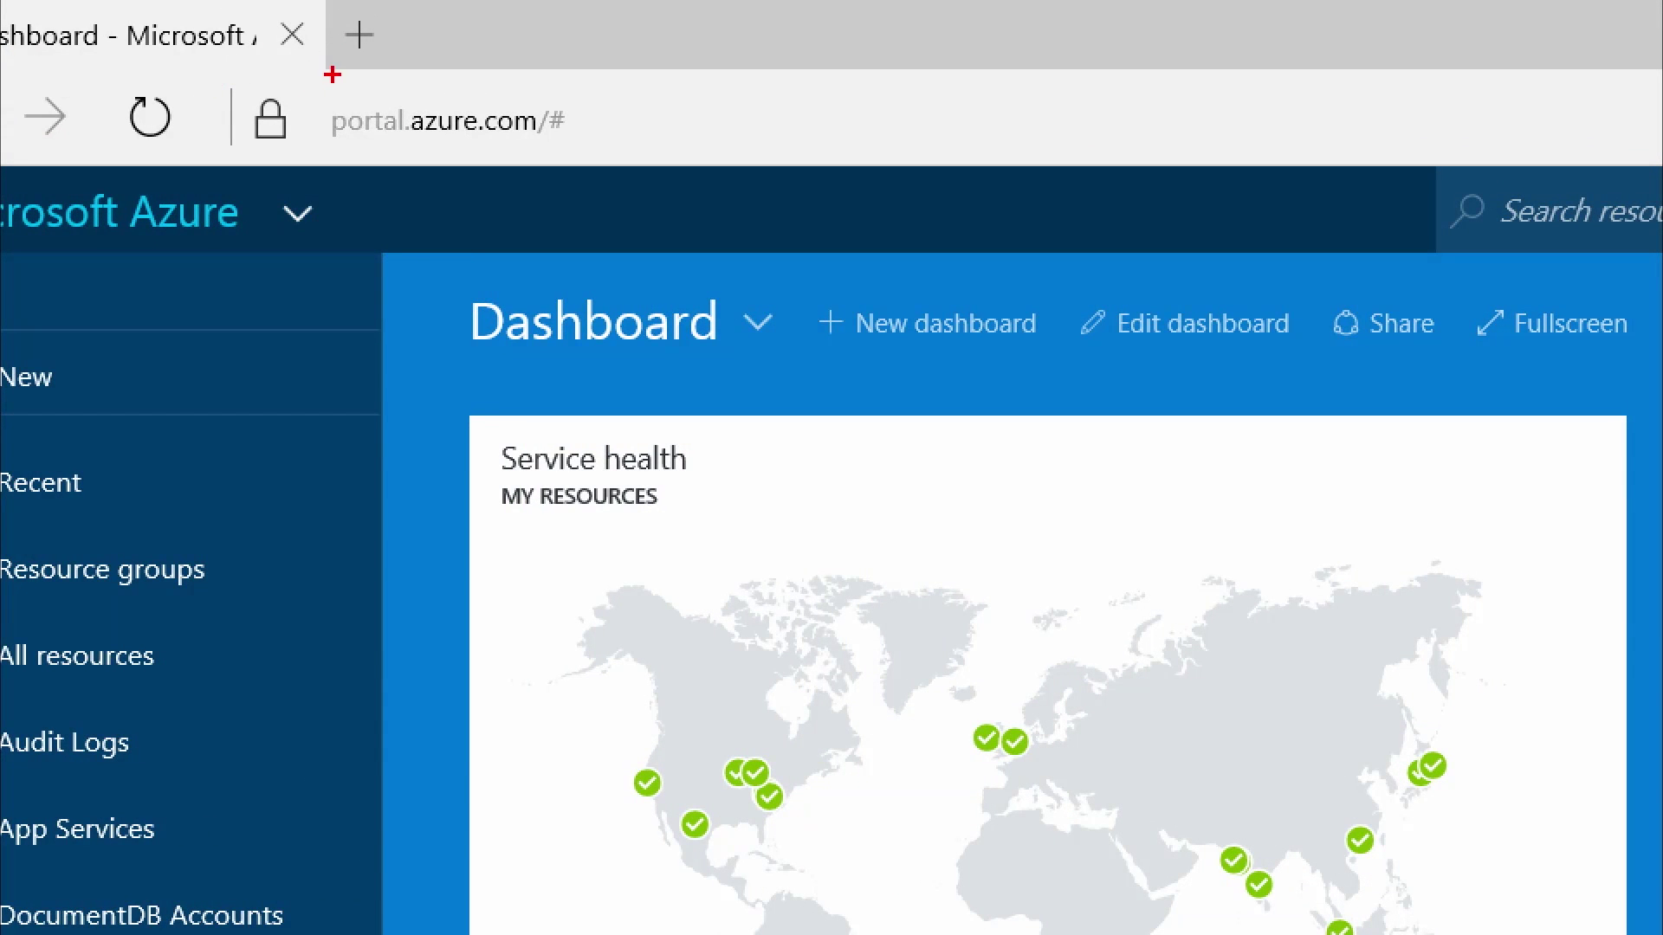
Open the App Services list showing the running caleteetedxweb app in South Central US
{"action": "left_click_drag", "start_coordinate": [332, 76], "coordinate": [796, 189]}
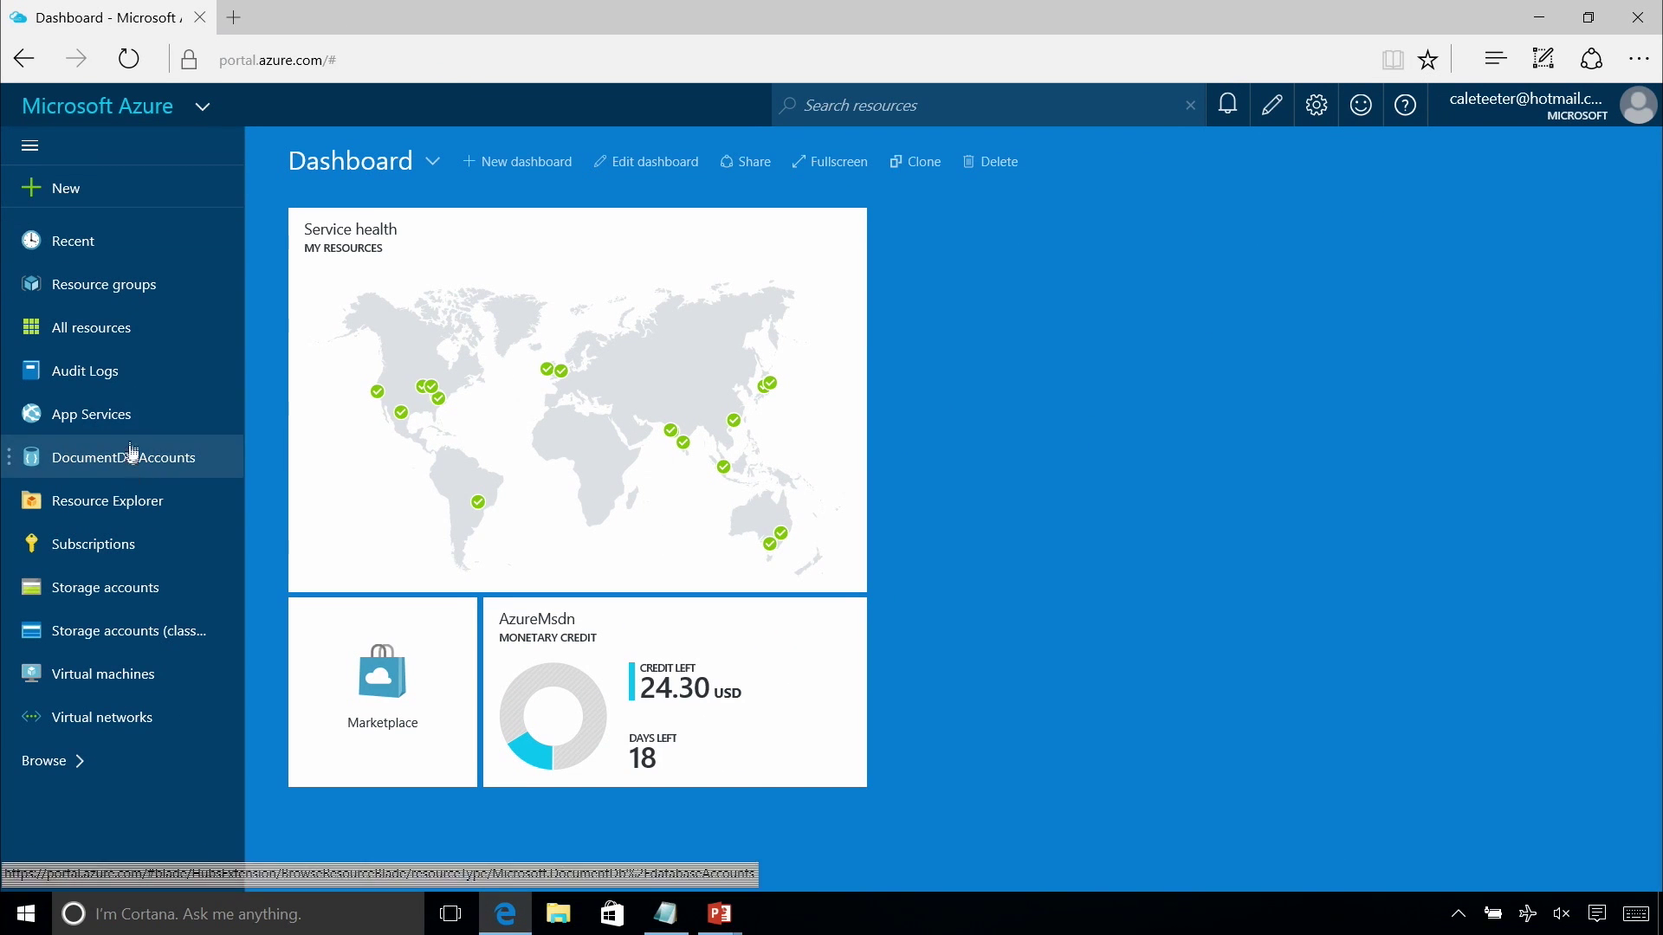
{"action": "left_click", "coordinate": [97, 418]}
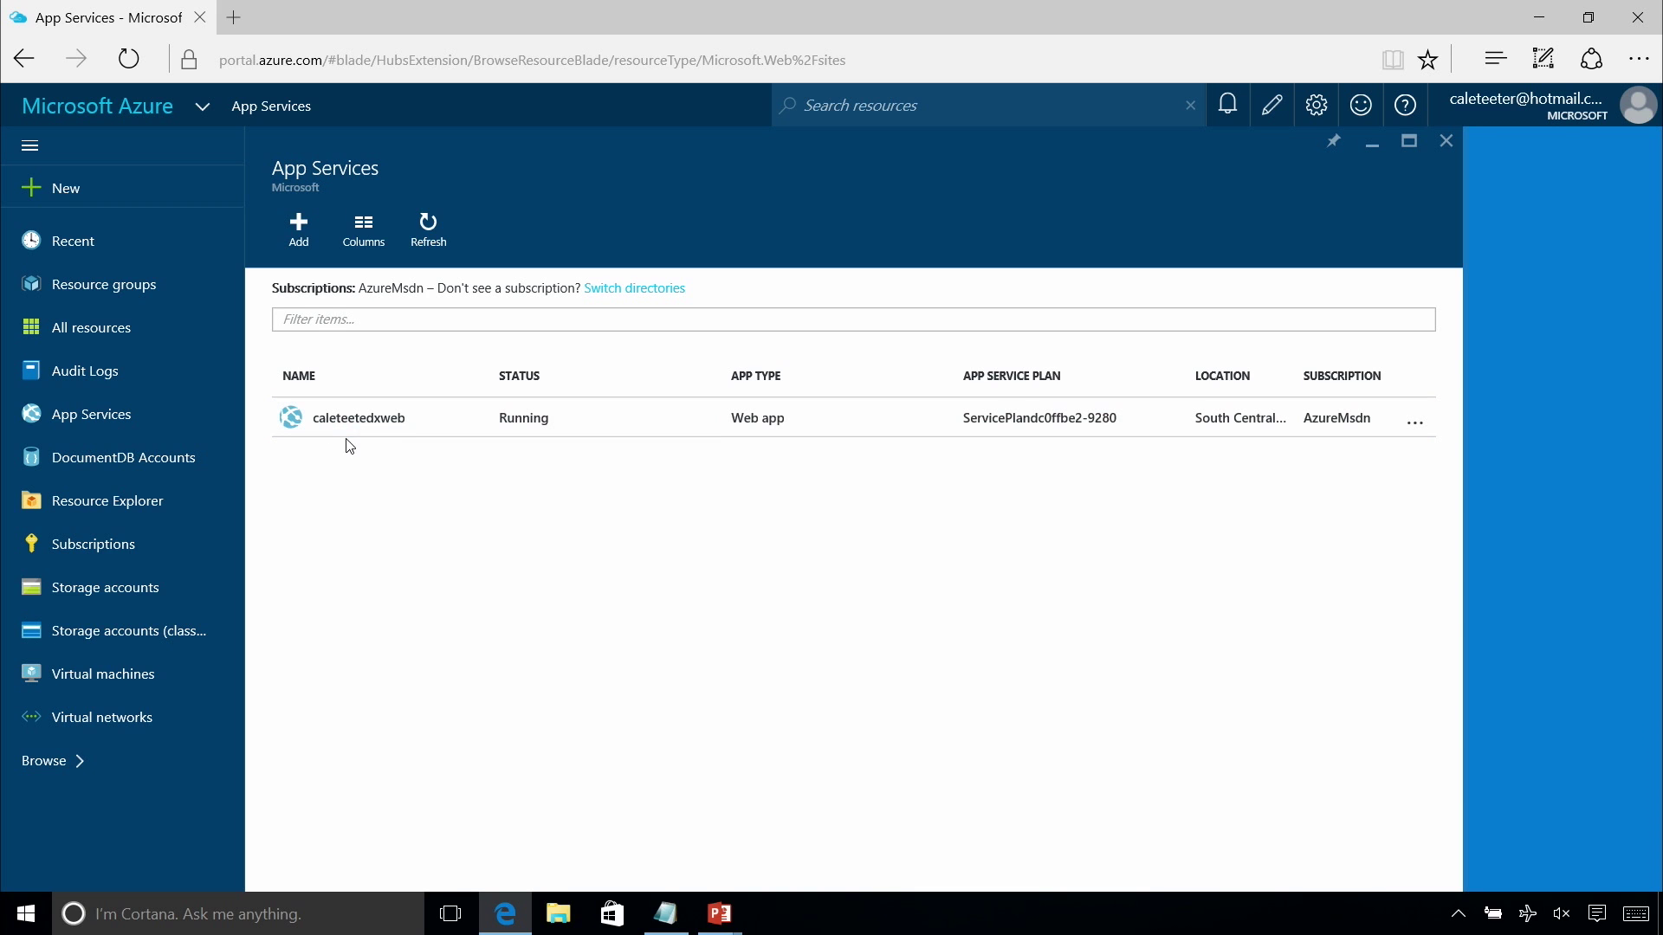
Check caleteetedxweb's Standard: 2 Small App Service plan details, then close them
{"action": "left_click", "coordinate": [404, 429]}
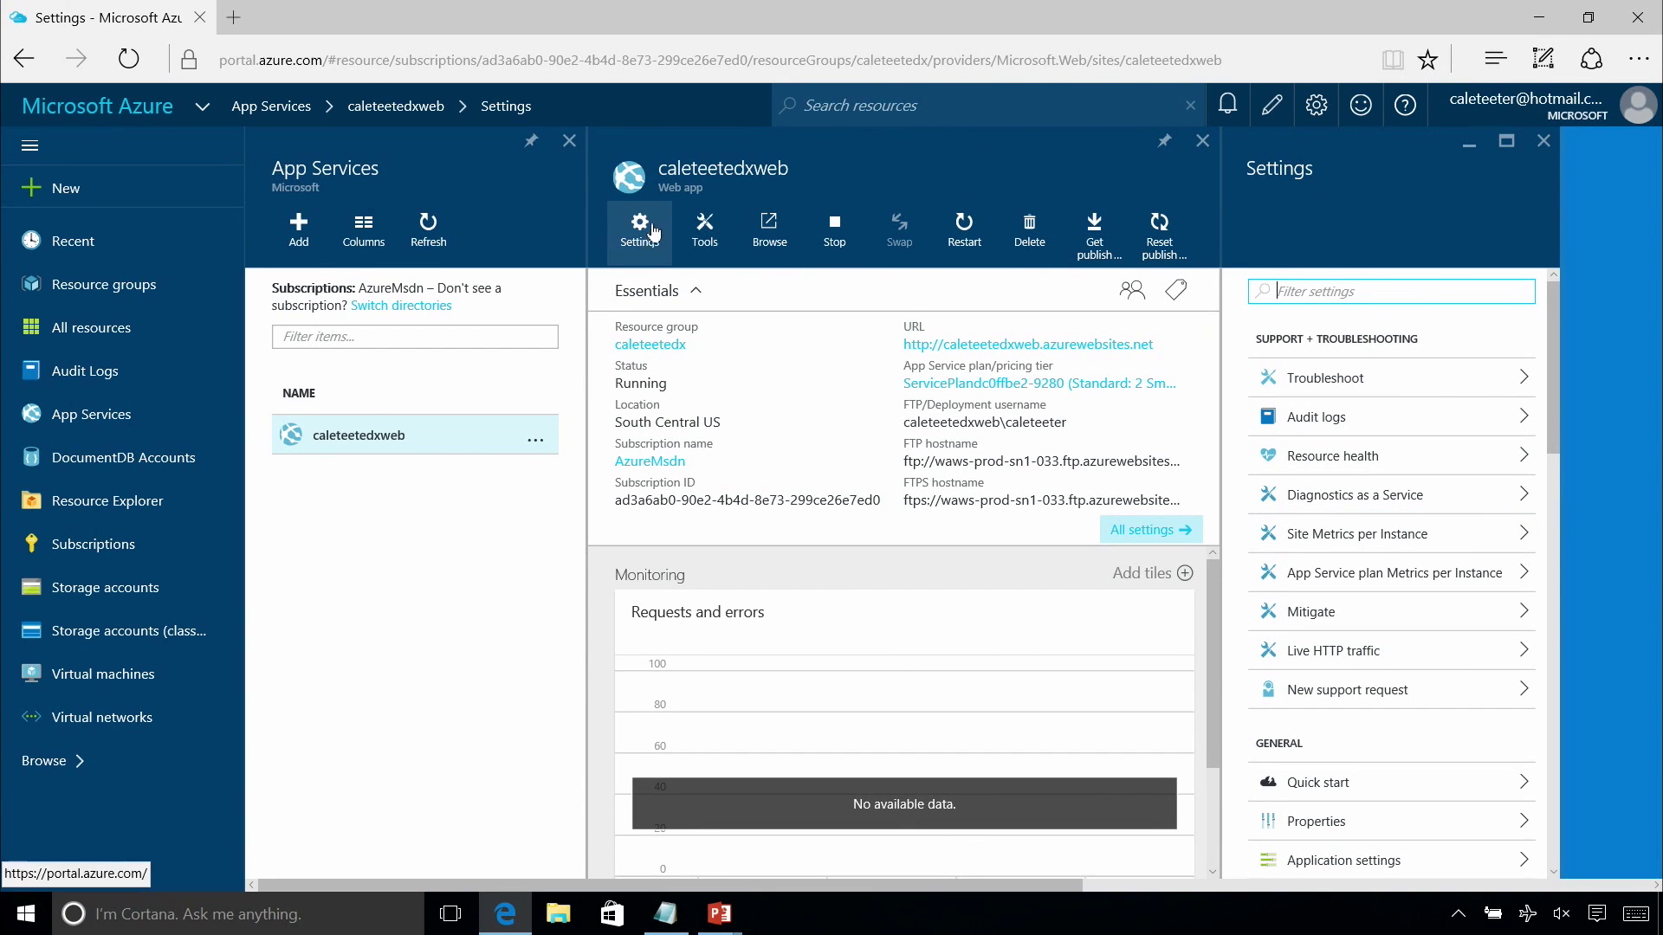
{"action": "scroll", "coordinate": [1565, 536], "scroll_direction": "down", "scroll_amount": 3}
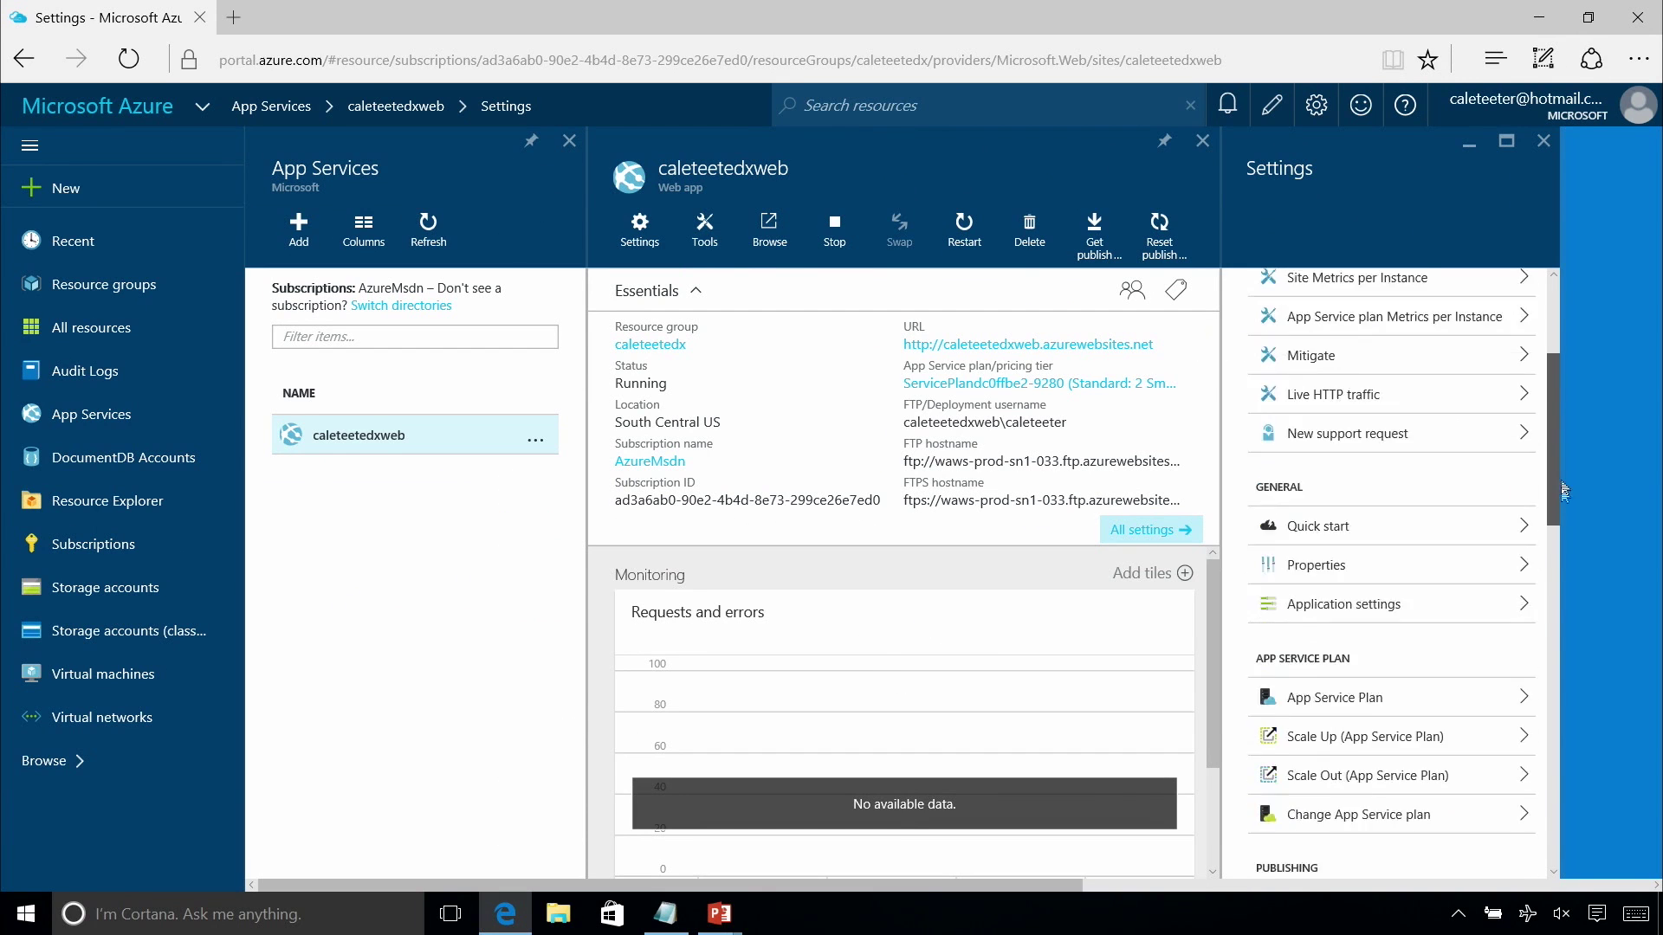
{"action": "left_click_drag", "start_coordinate": [1565, 537], "coordinate": [1566, 555]}
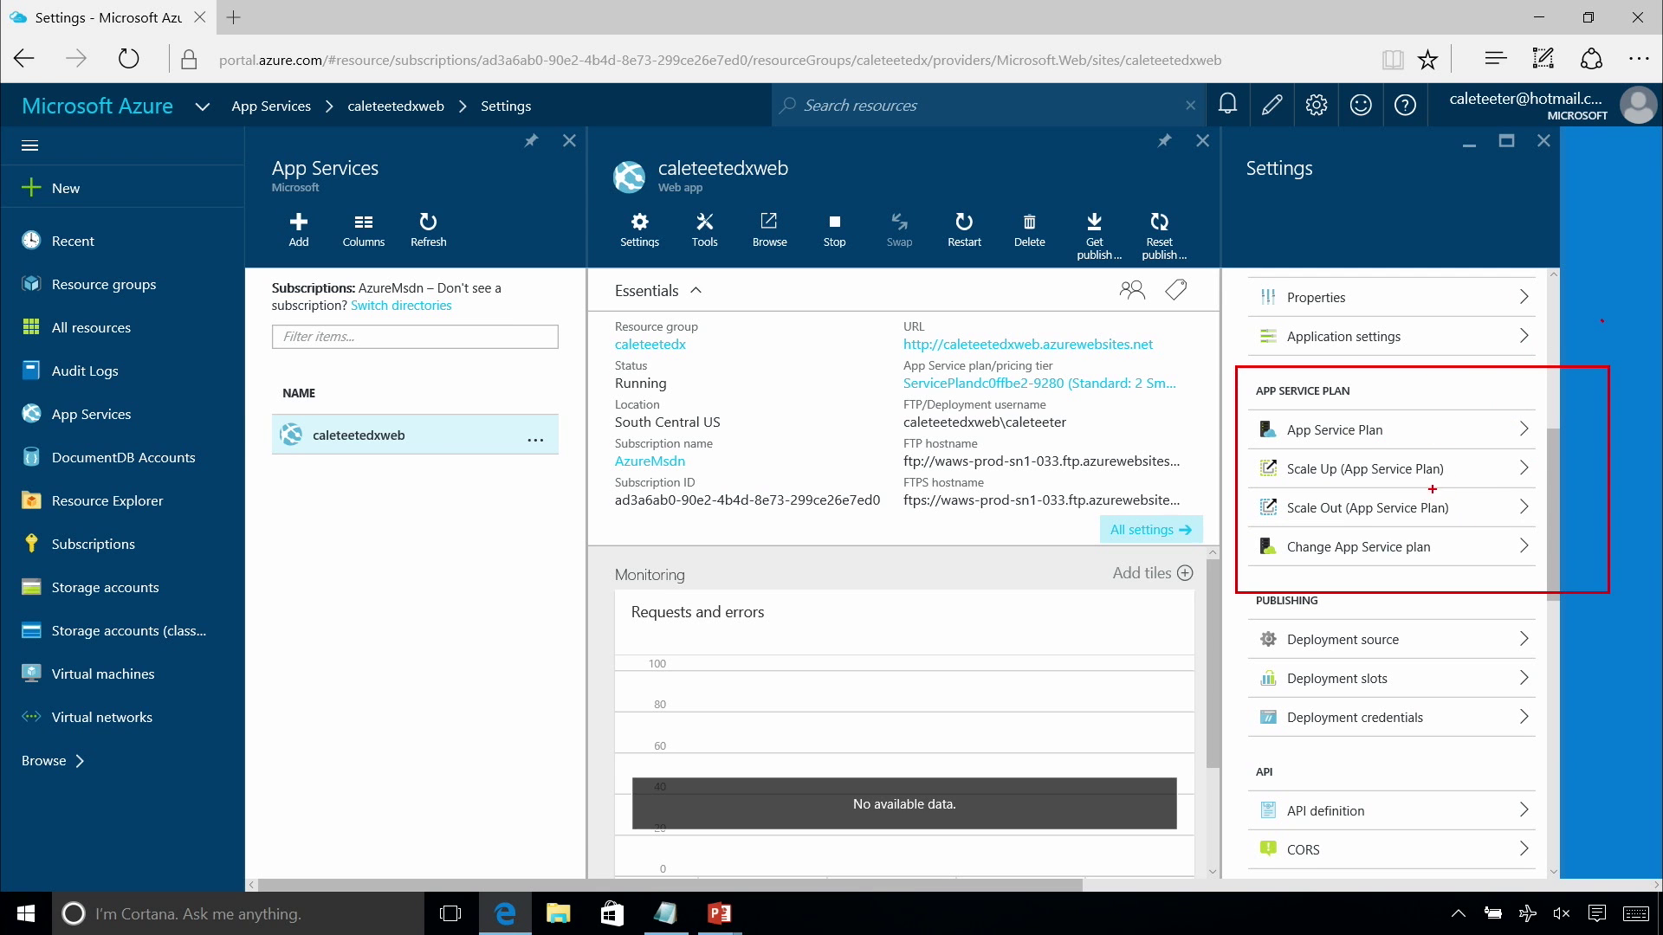
{"action": "left_click", "coordinate": [1369, 437]}
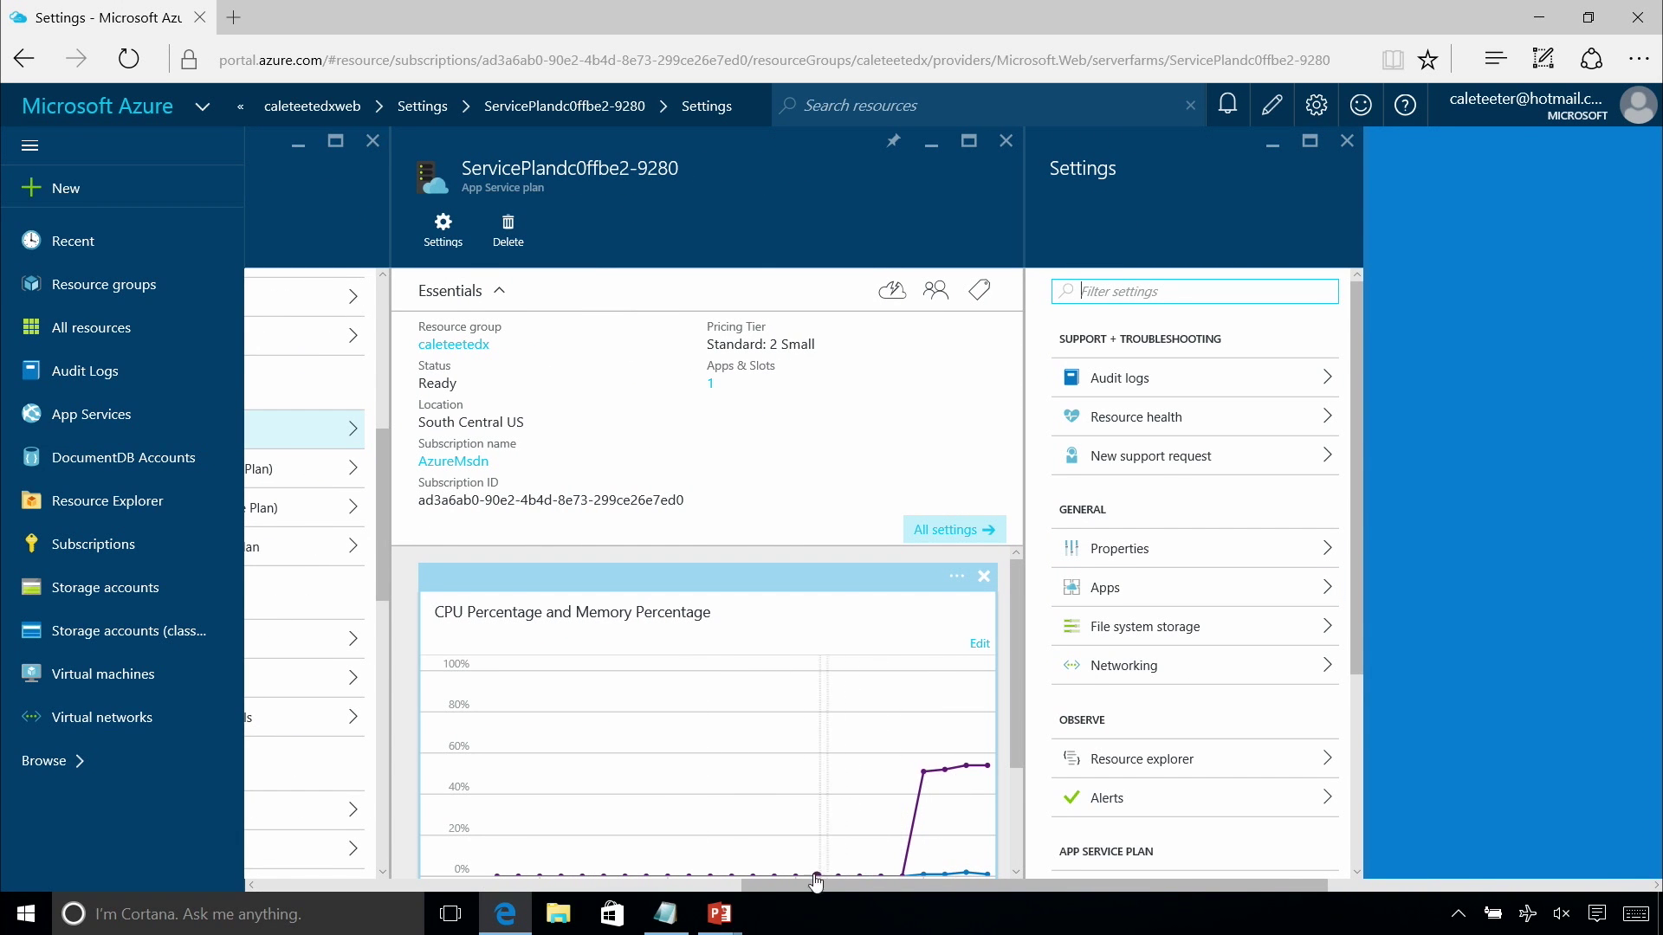
{"action": "left_click", "coordinate": [1006, 141]}
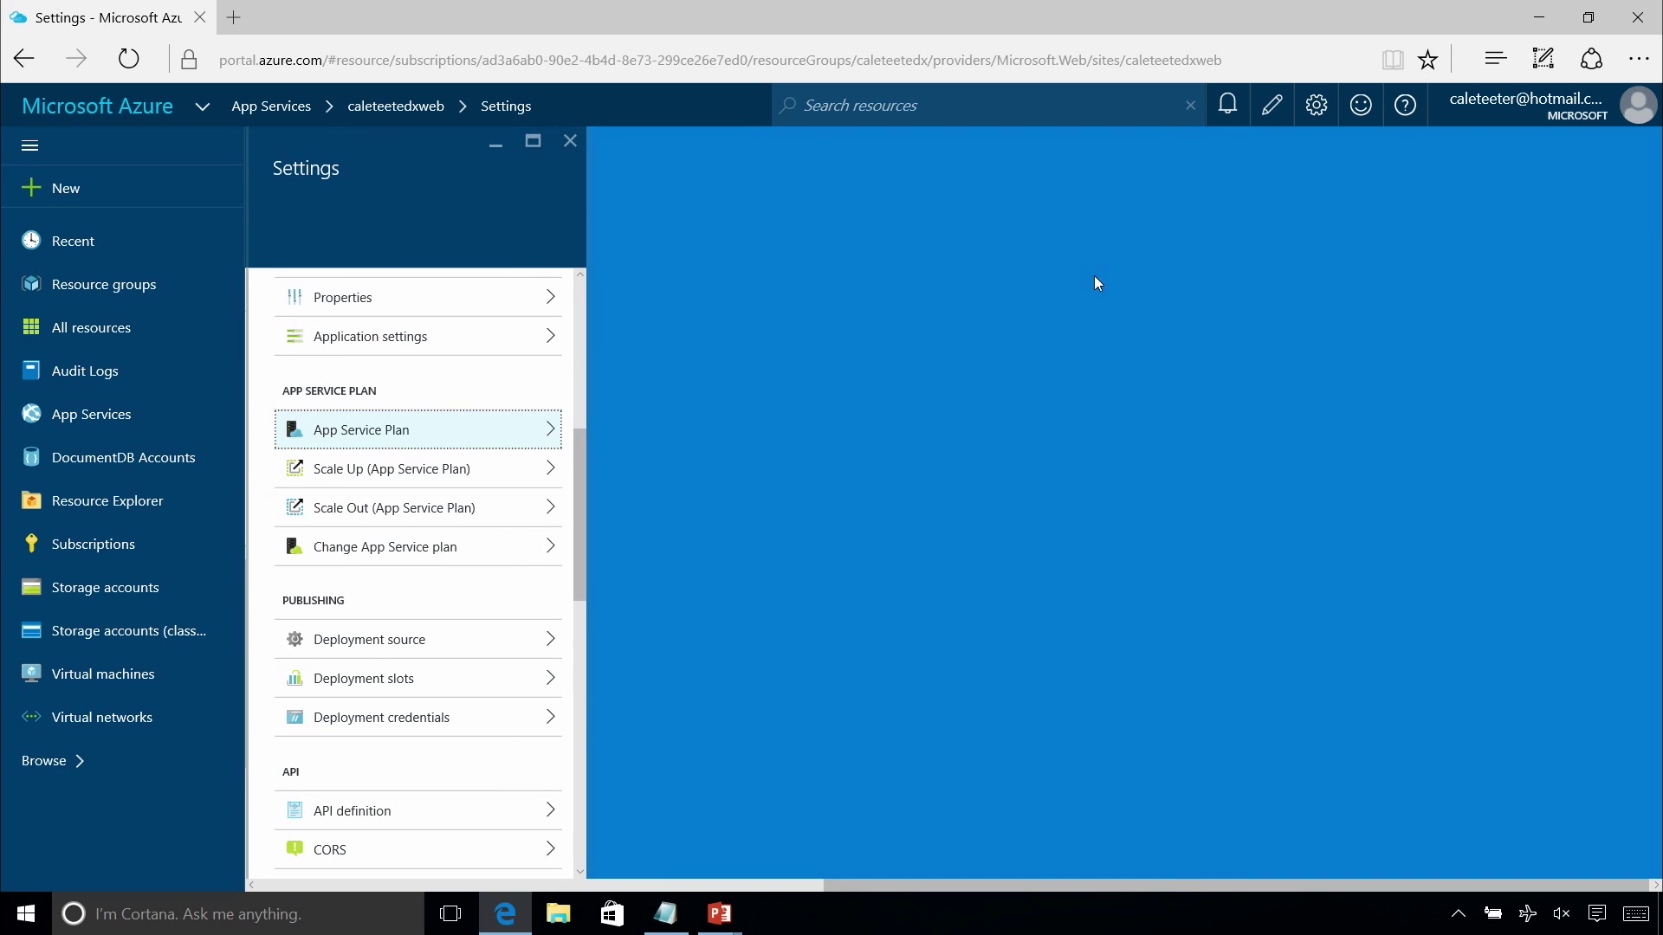
Browse the Scale Up pricing tier cards for caleteetedxweb's plan
{"action": "left_click", "coordinate": [442, 483]}
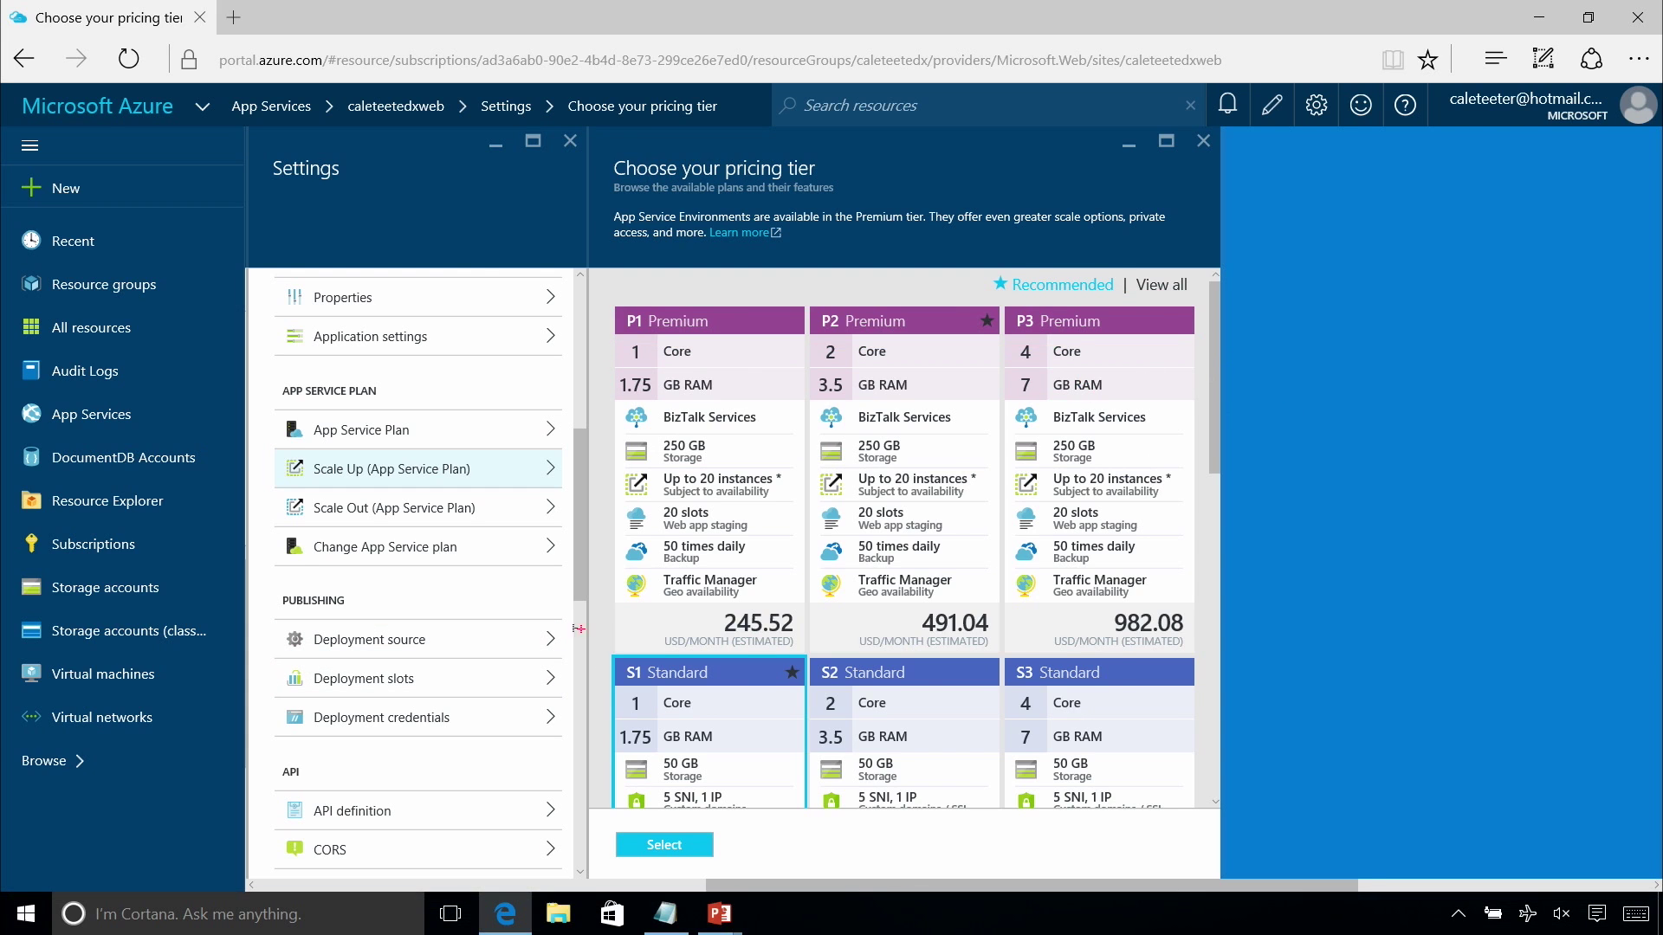
{"action": "left_click_drag", "start_coordinate": [604, 639], "coordinate": [1211, 721]}
{"action": "left_click_drag", "start_coordinate": [1215, 445], "coordinate": [1224, 685]}
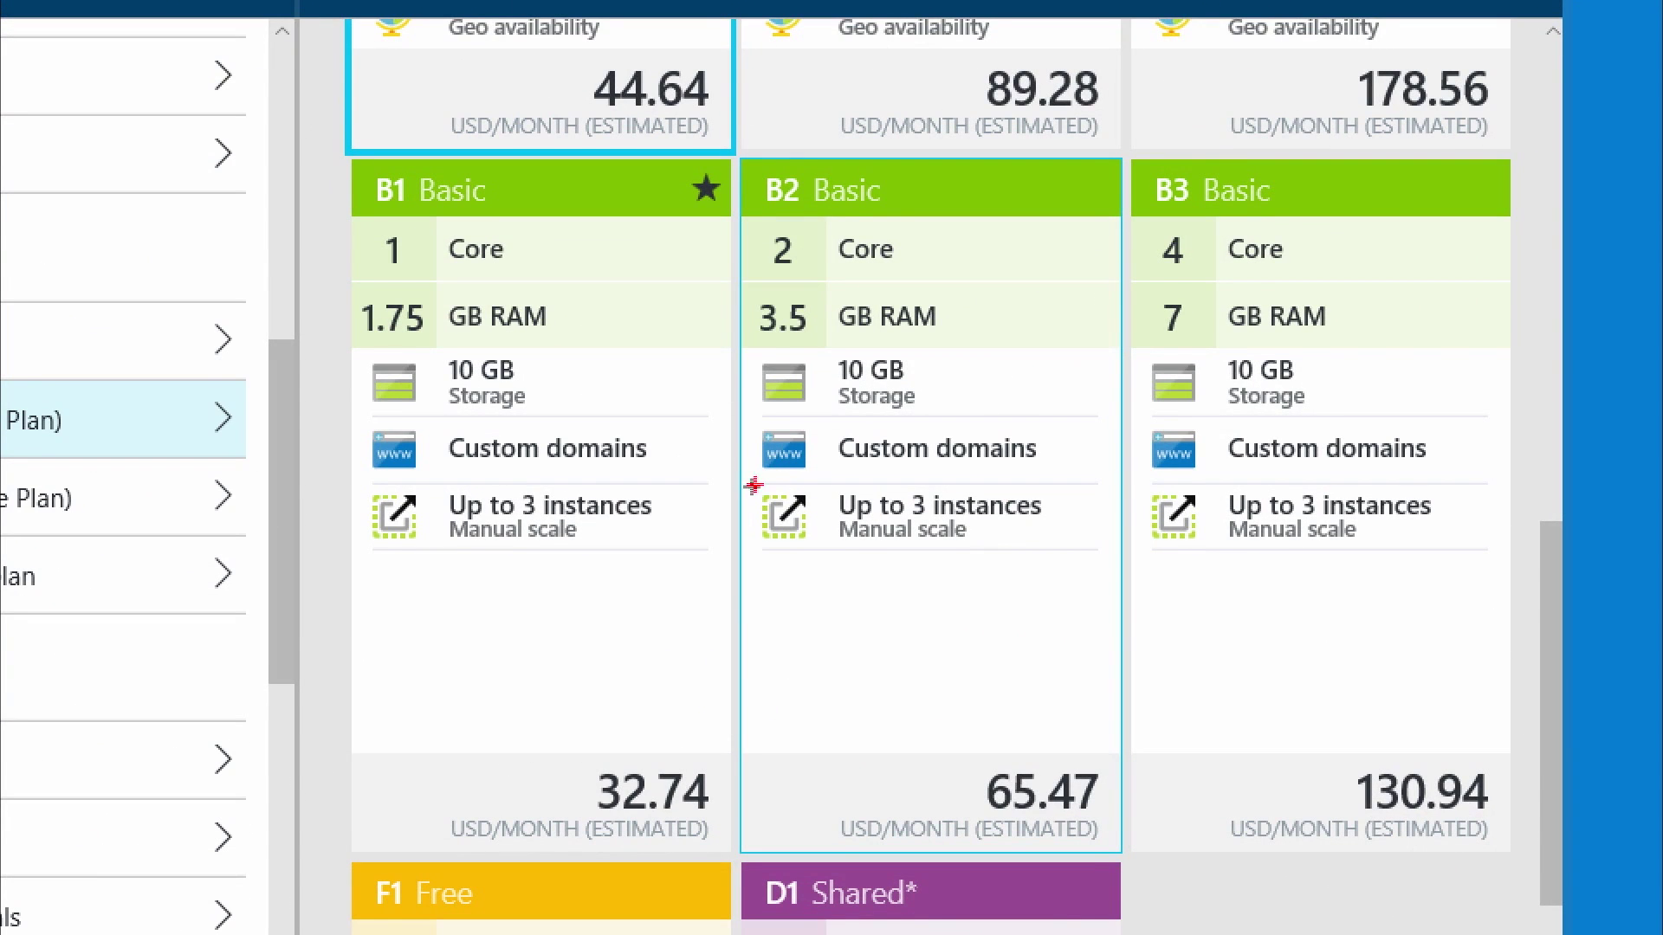
{"action": "left_click_drag", "start_coordinate": [751, 485], "coordinate": [1157, 619]}
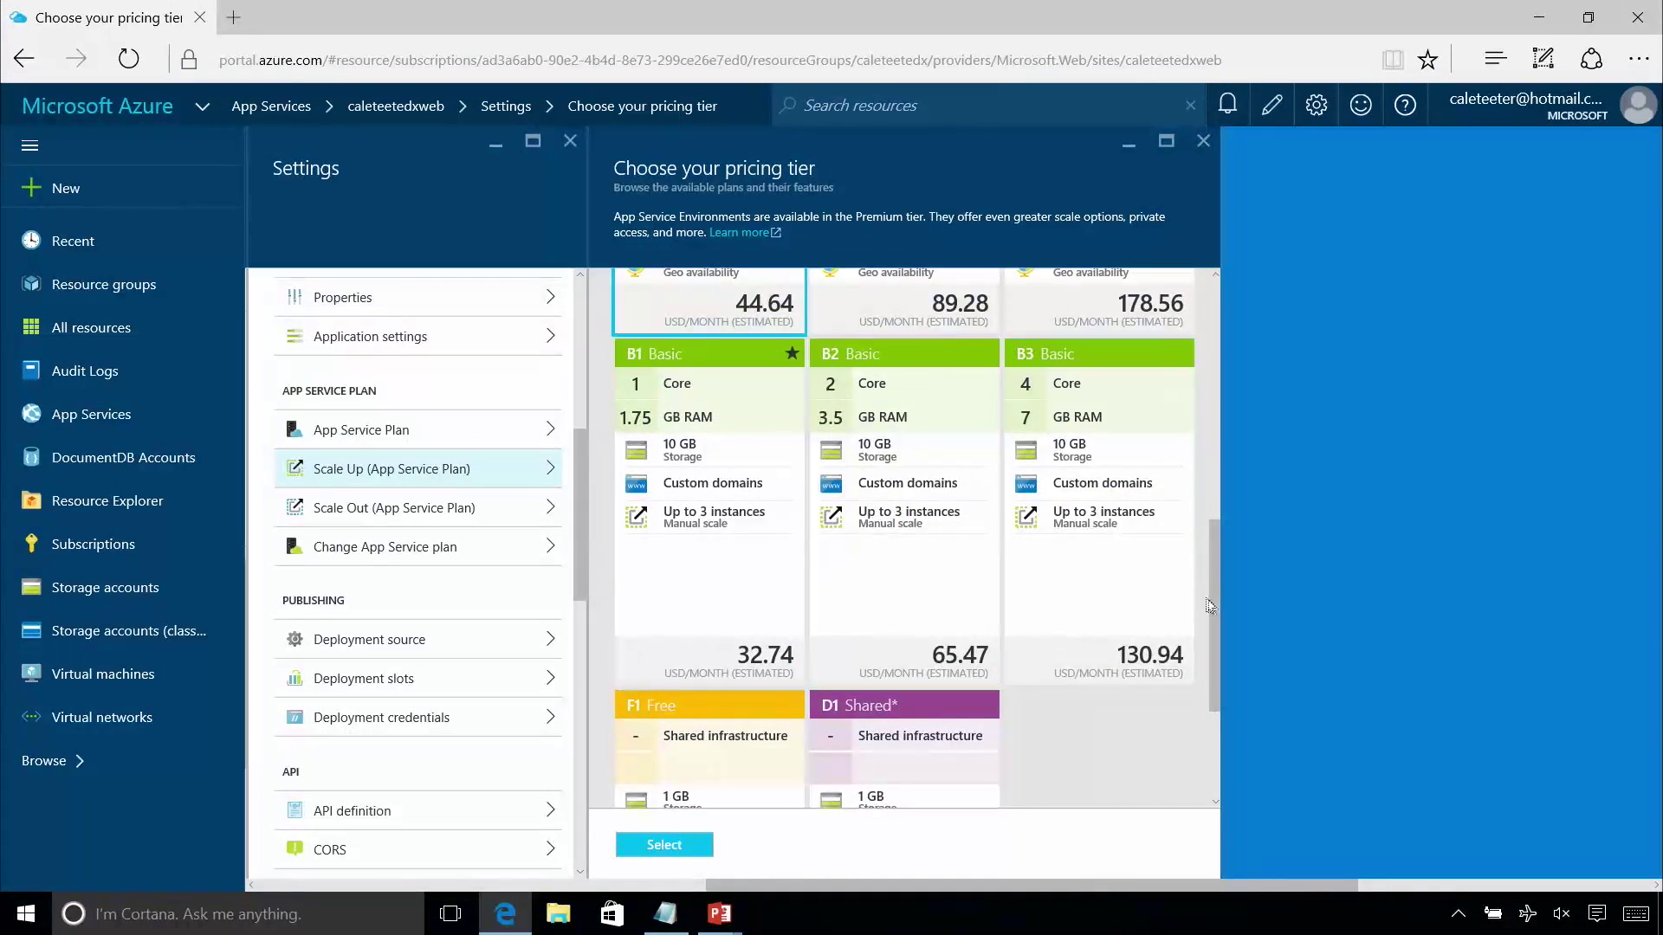
{"action": "left_click_drag", "start_coordinate": [1213, 578], "coordinate": [1208, 478]}
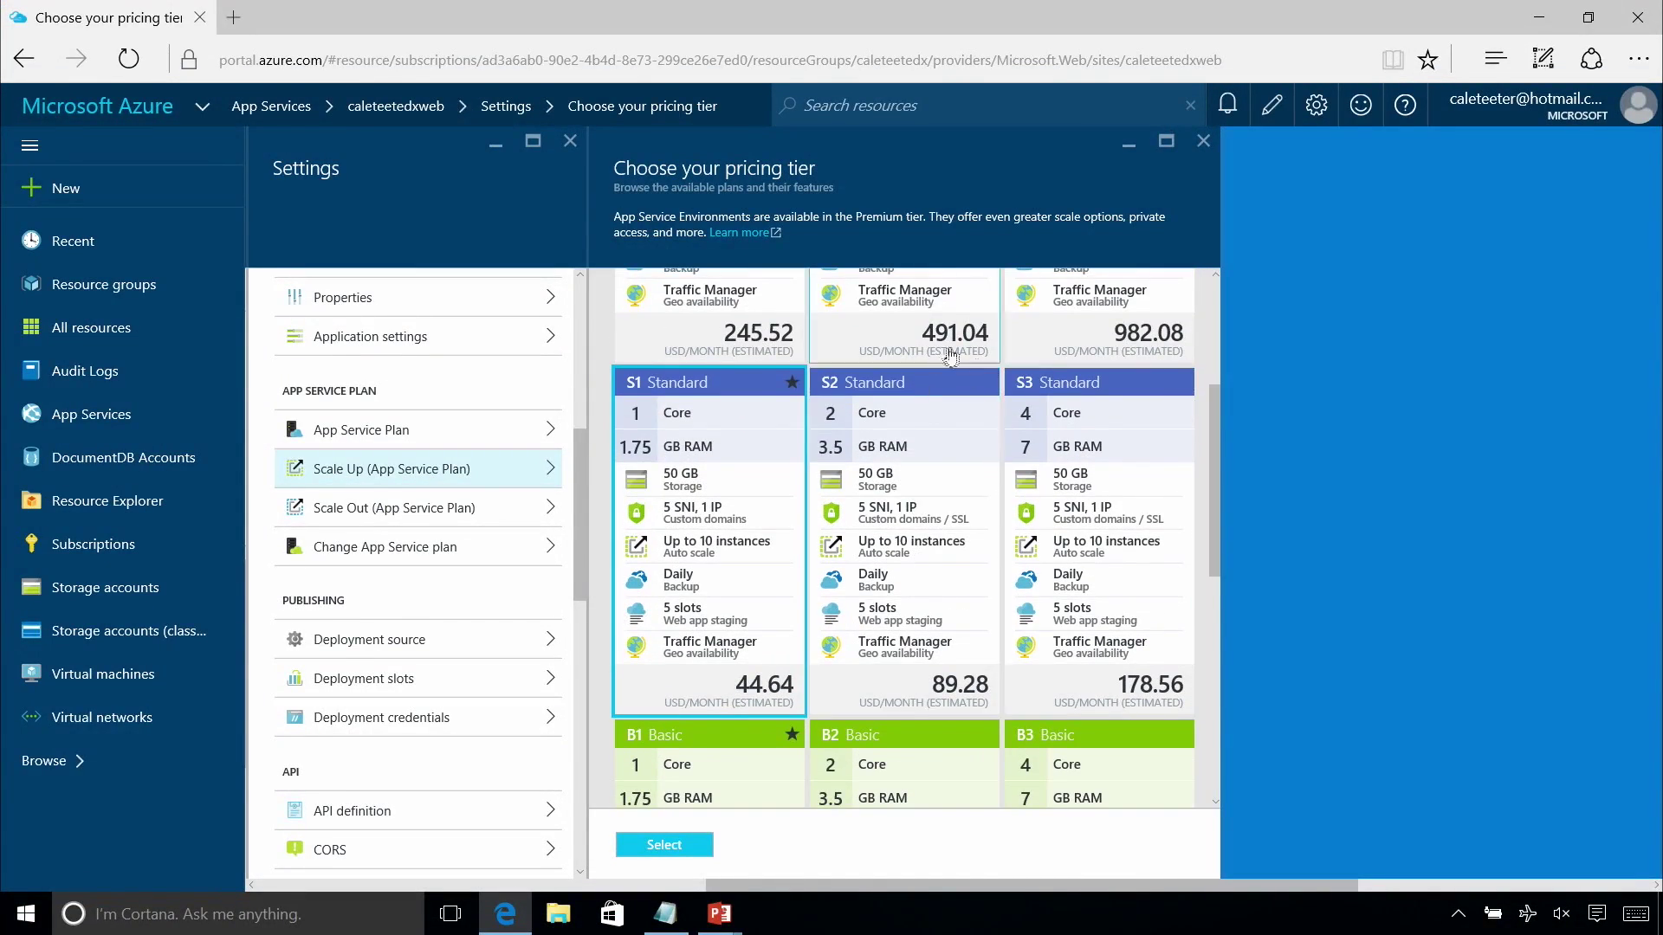
{"action": "scroll", "coordinate": [1215, 482], "scroll_direction": "up", "scroll_amount": 2}
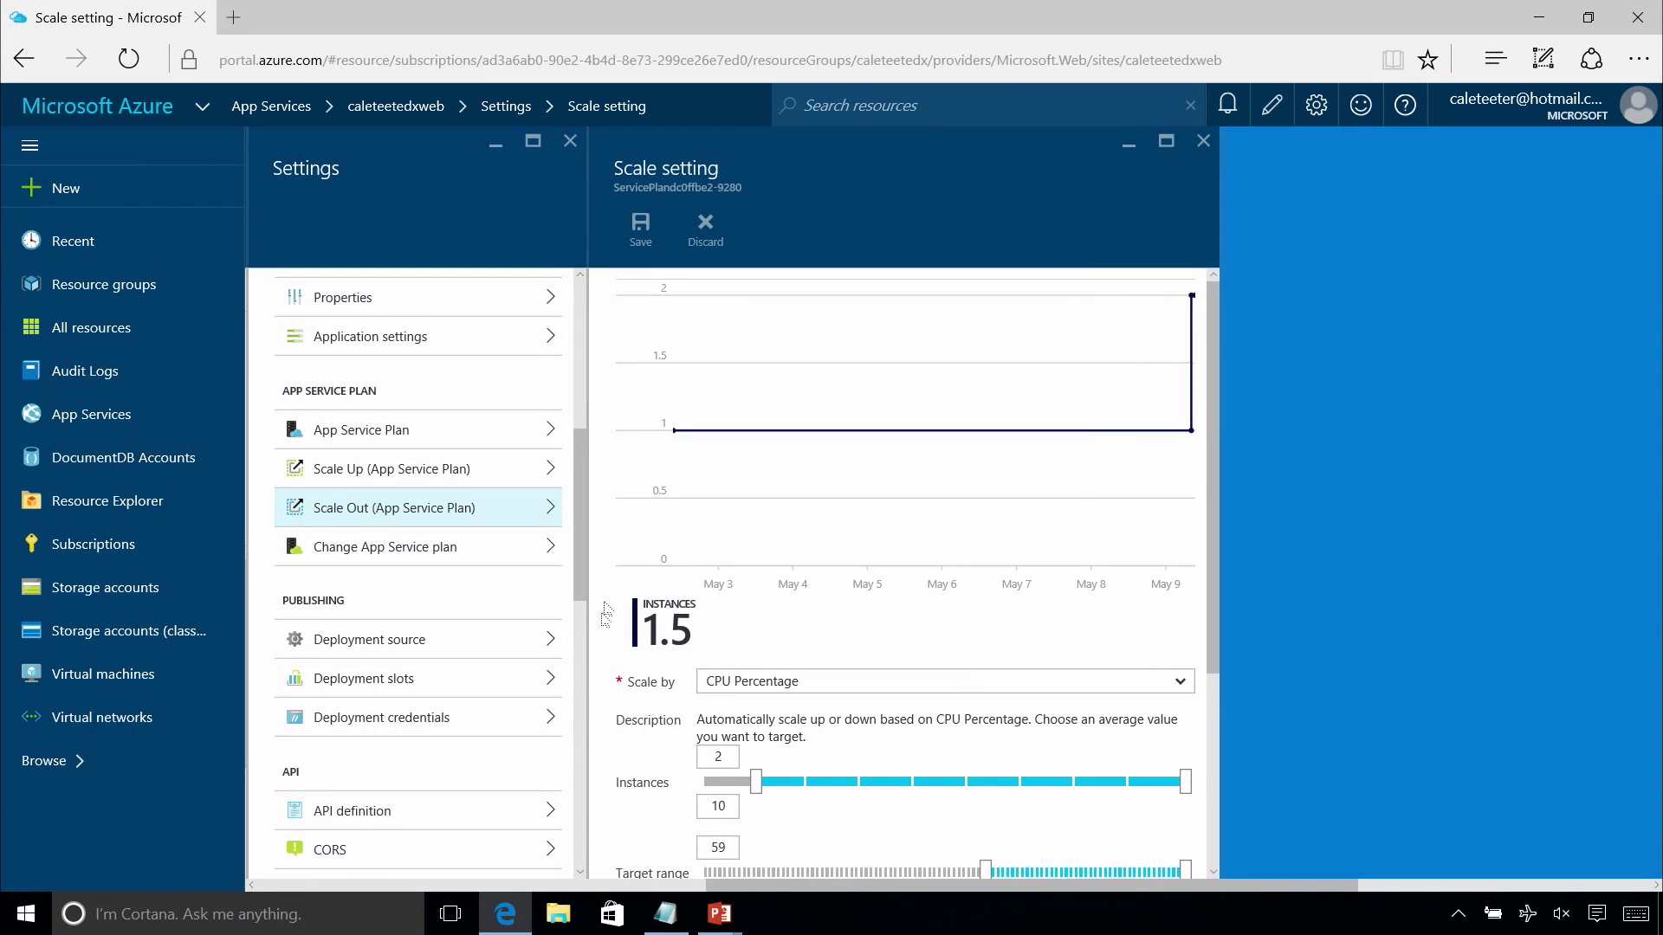
{"action": "mouse_move", "coordinate": [1220, 648]}
{"action": "left_mouse_down"}
{"action": "mouse_move", "coordinate": [1210, 671]}
{"action": "mouse_move", "coordinate": [639, 664]}
{"action": "left_mouse_up"}
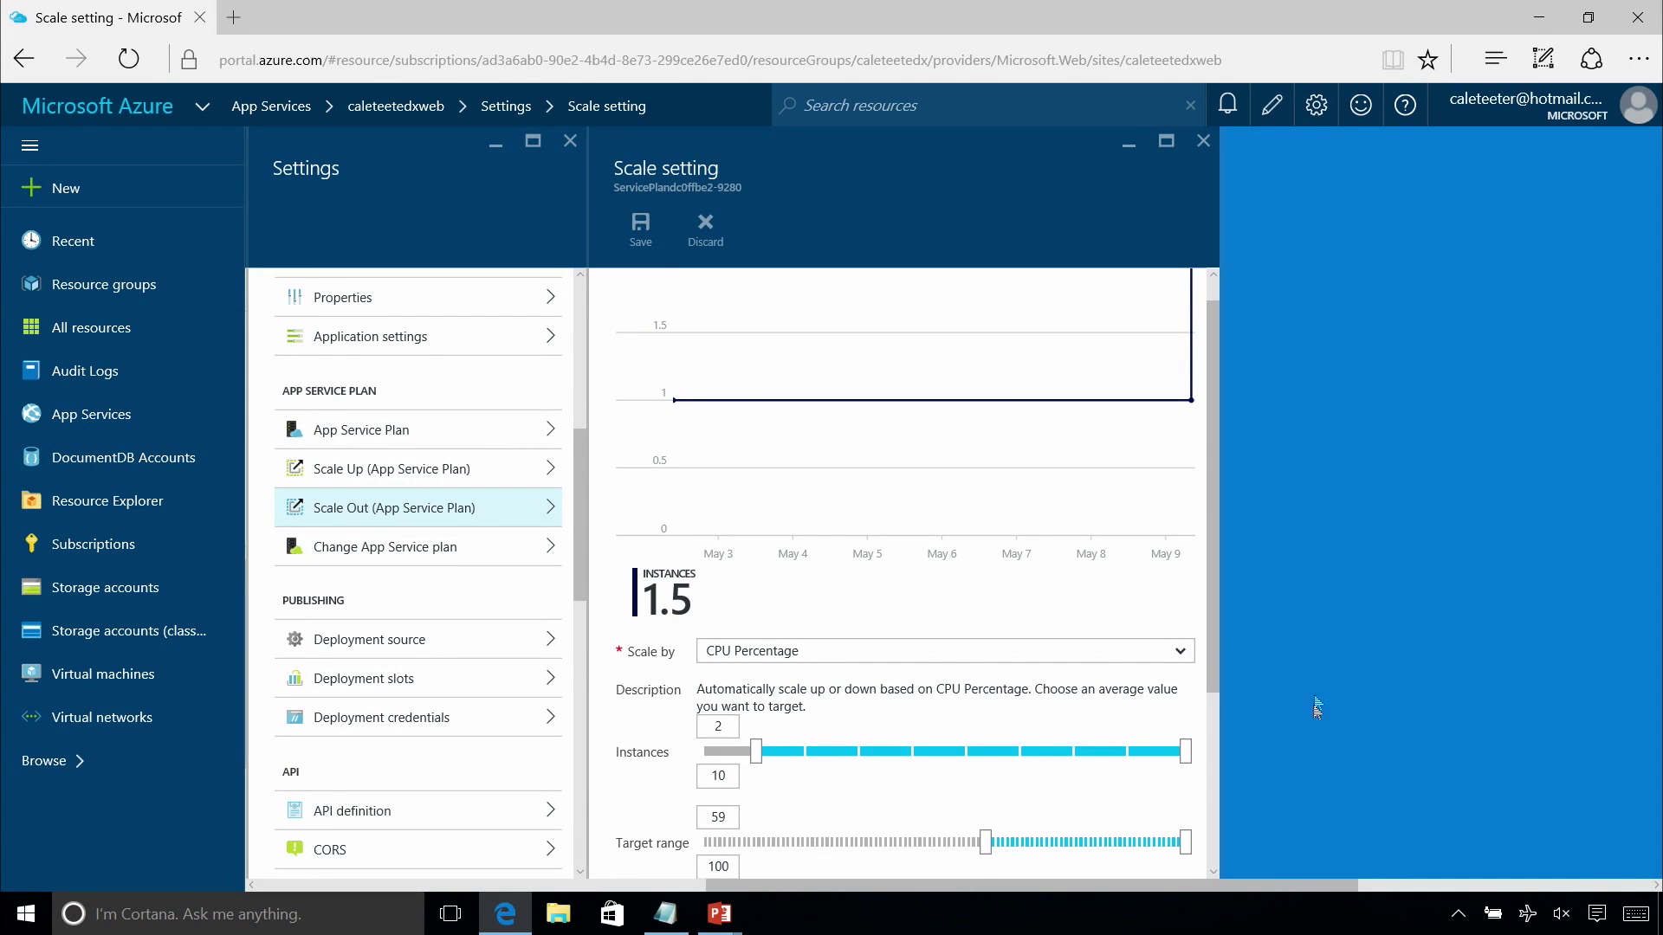
{"action": "scroll", "coordinate": [1217, 632], "scroll_direction": "down", "scroll_amount": 1}
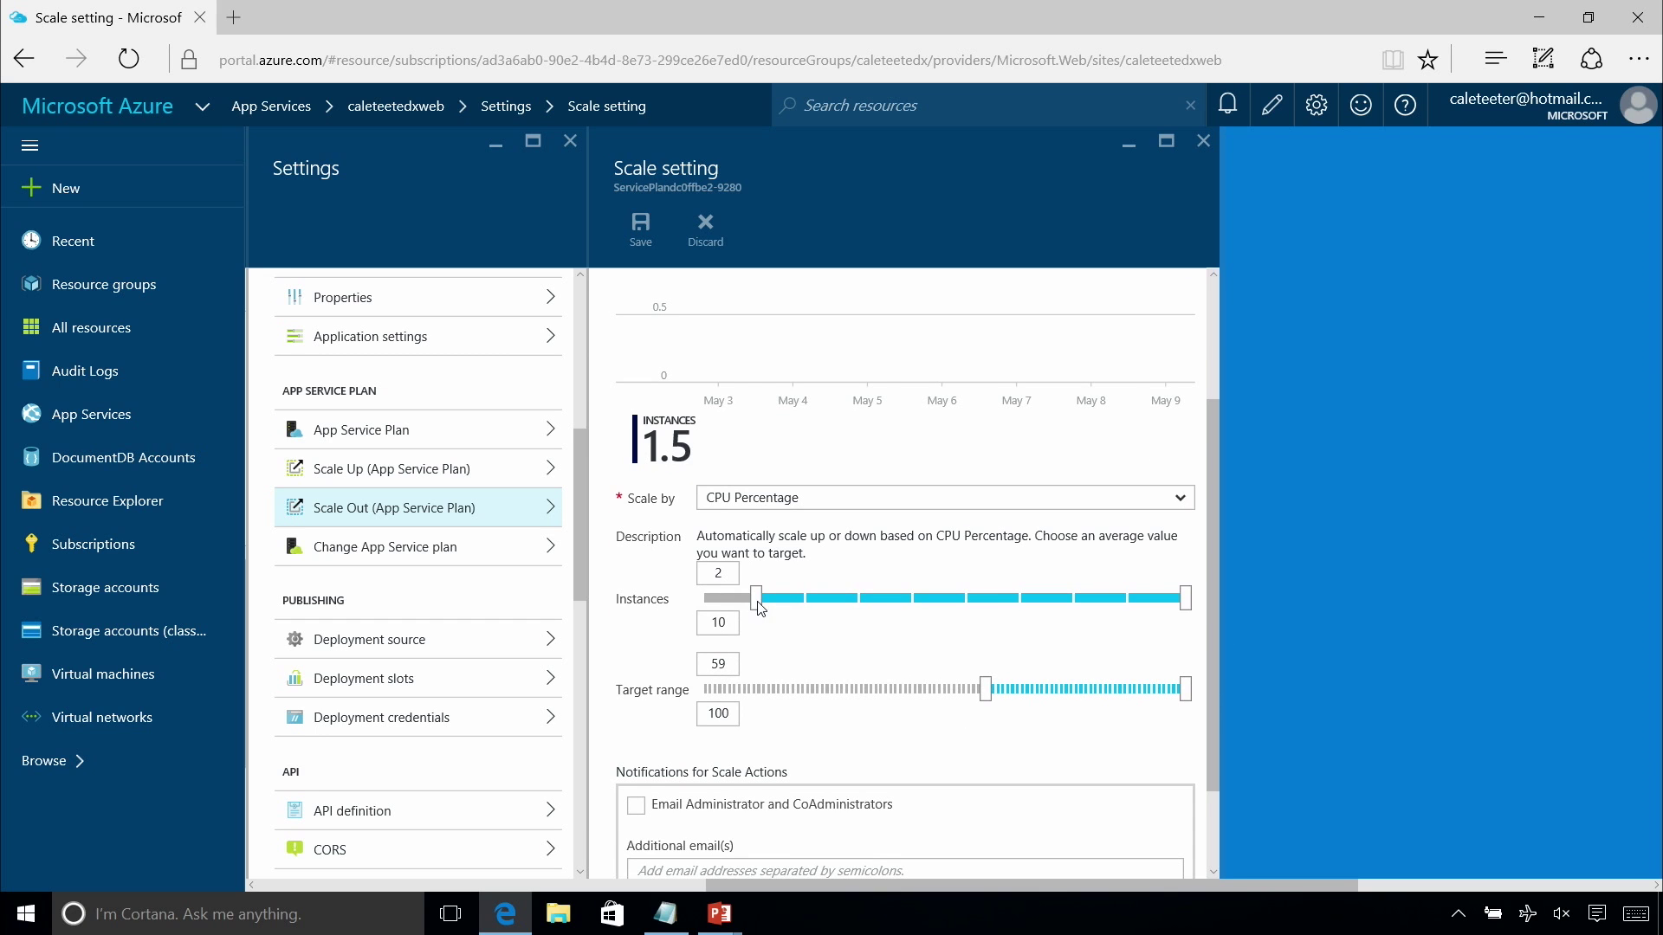
Raise the CPU Percentage autoscale minimum from 2 to 3 instances, keeping the maximum at 10
{"action": "left_click_drag", "start_coordinate": [756, 597], "coordinate": [839, 617]}
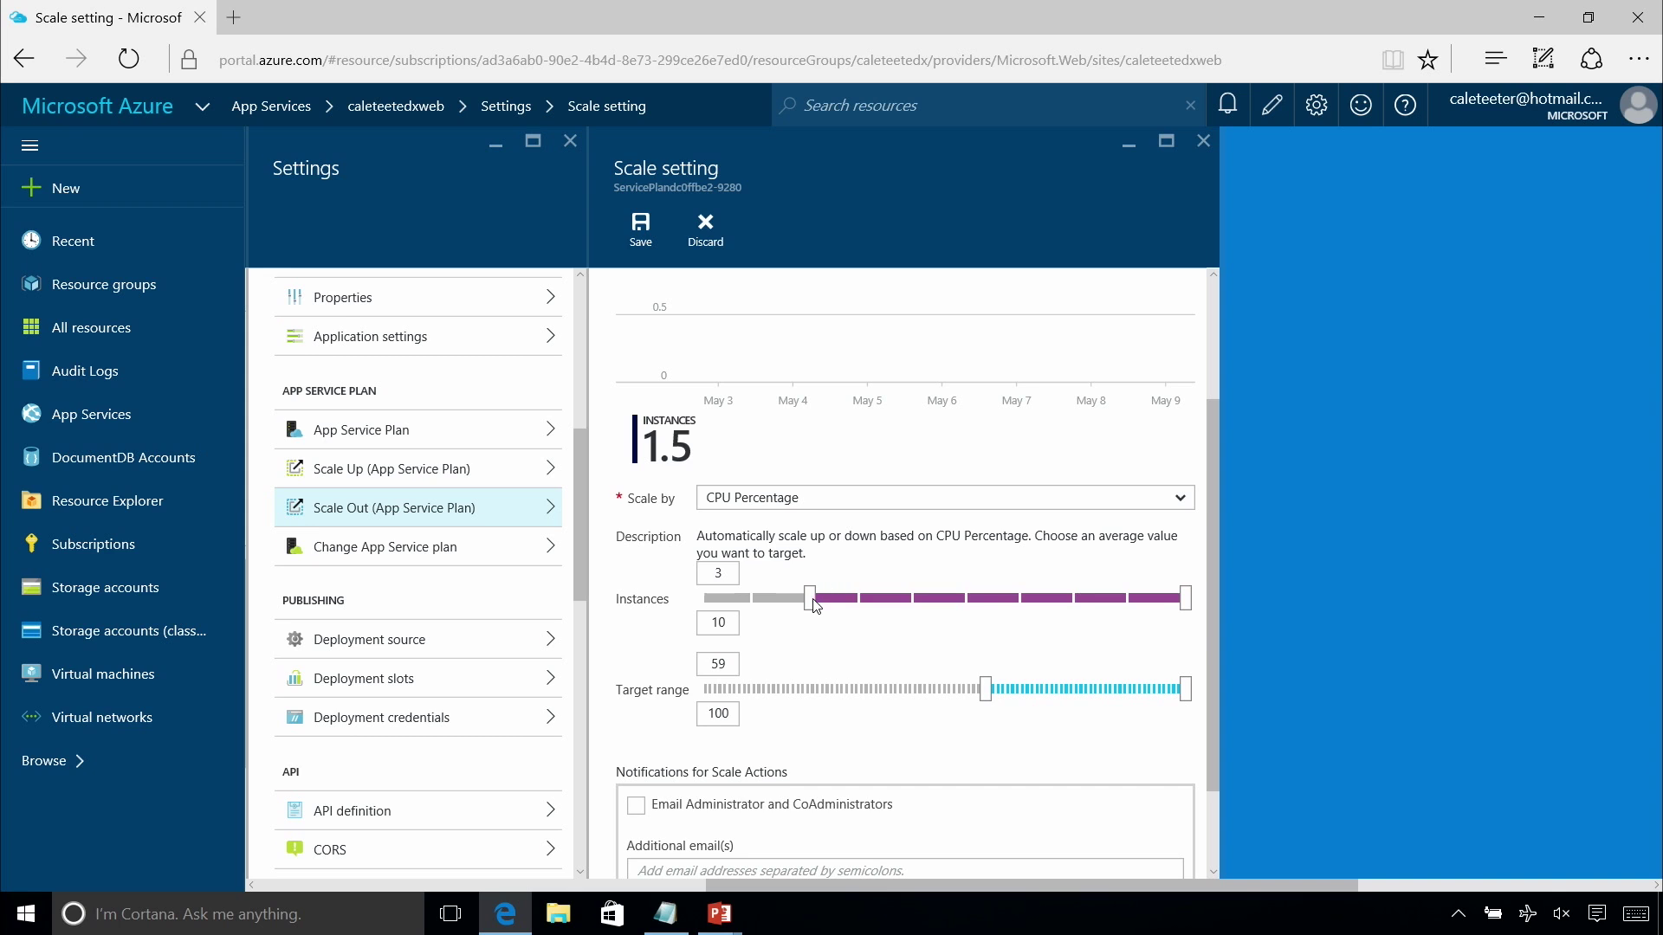
{"action": "left_click_drag", "start_coordinate": [815, 605], "coordinate": [788, 616]}
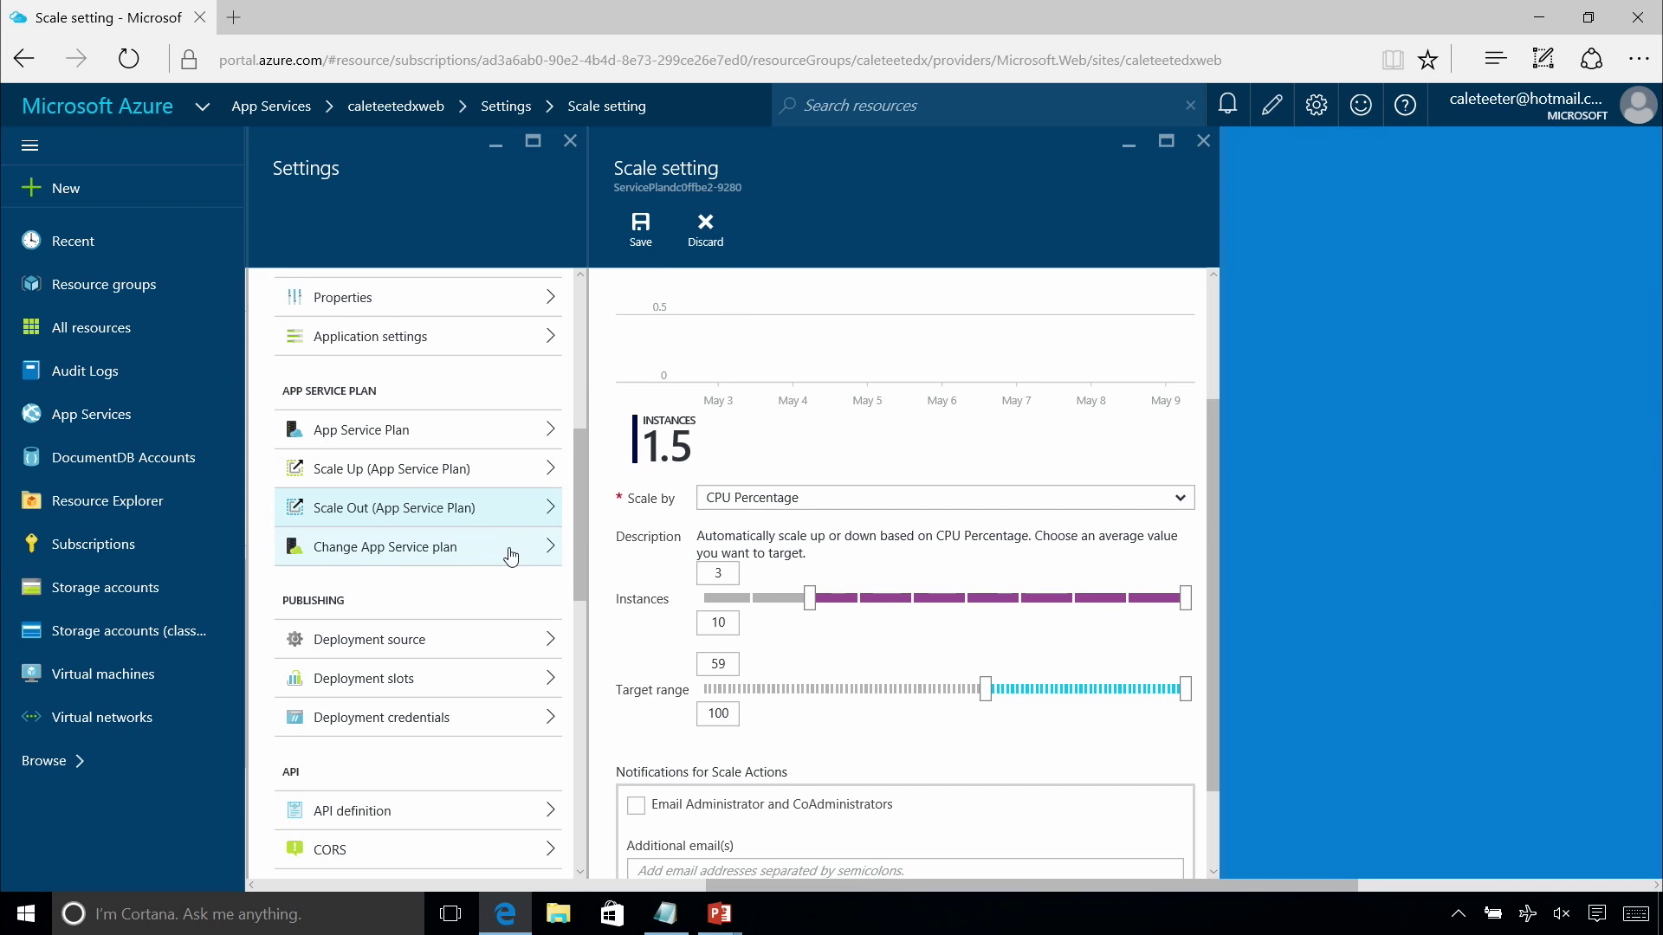
{"action": "scroll", "coordinate": [974, 679], "scroll_direction": "down", "scroll_amount": 1}
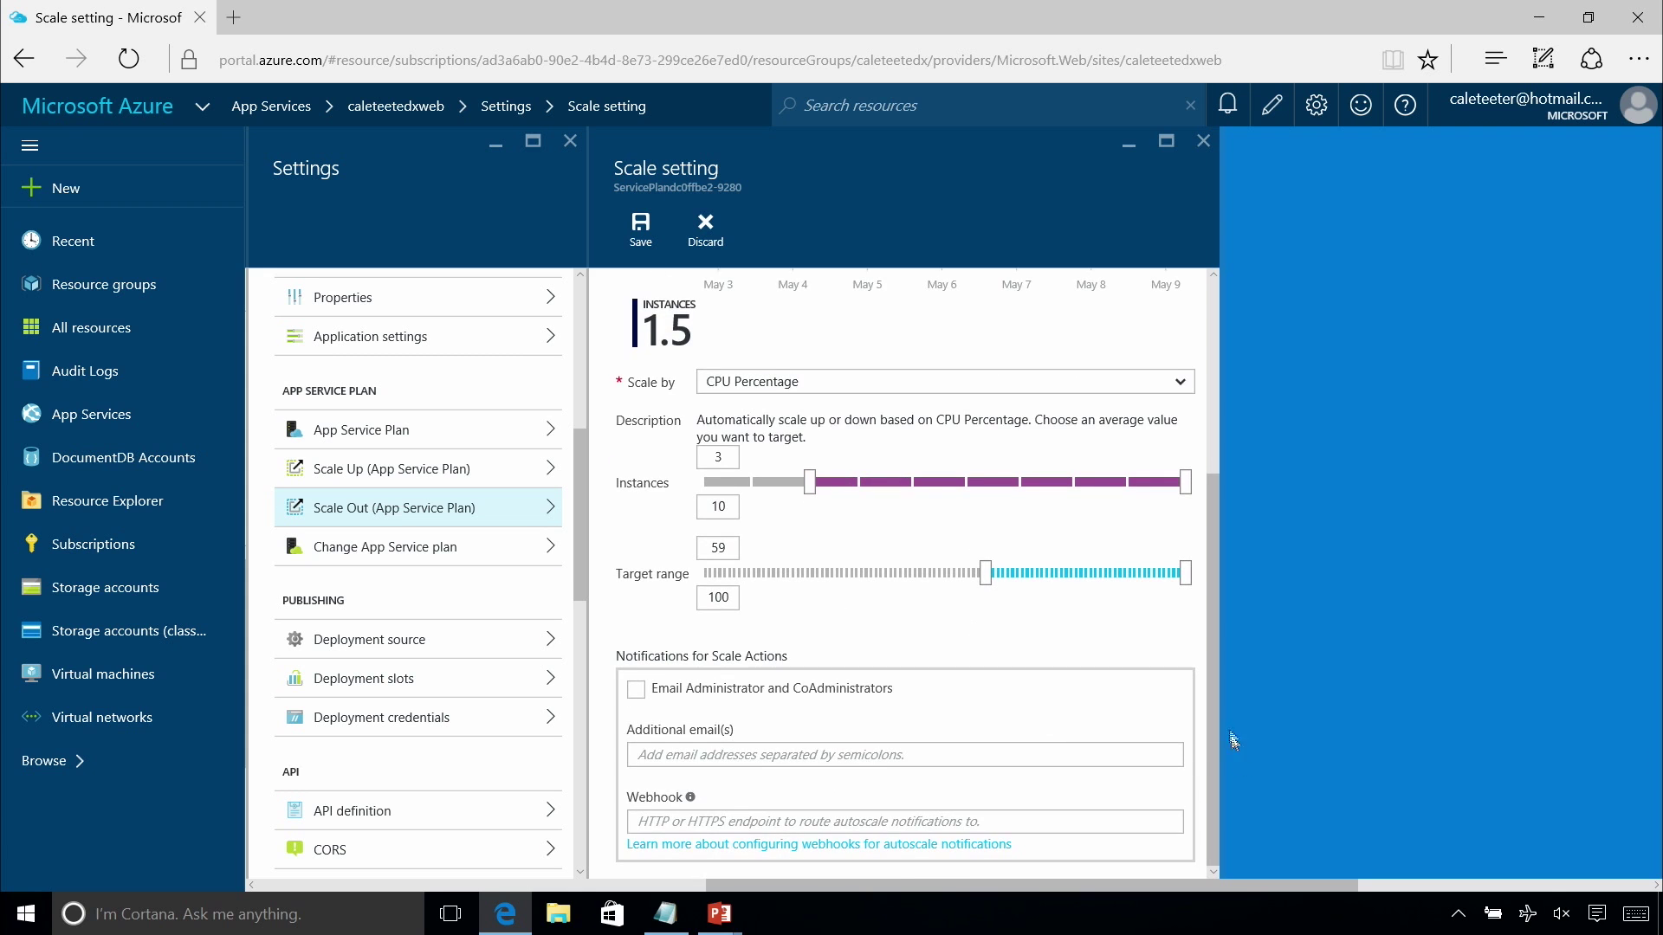
{"action": "scroll", "coordinate": [988, 685], "scroll_direction": "up", "scroll_amount": 2}
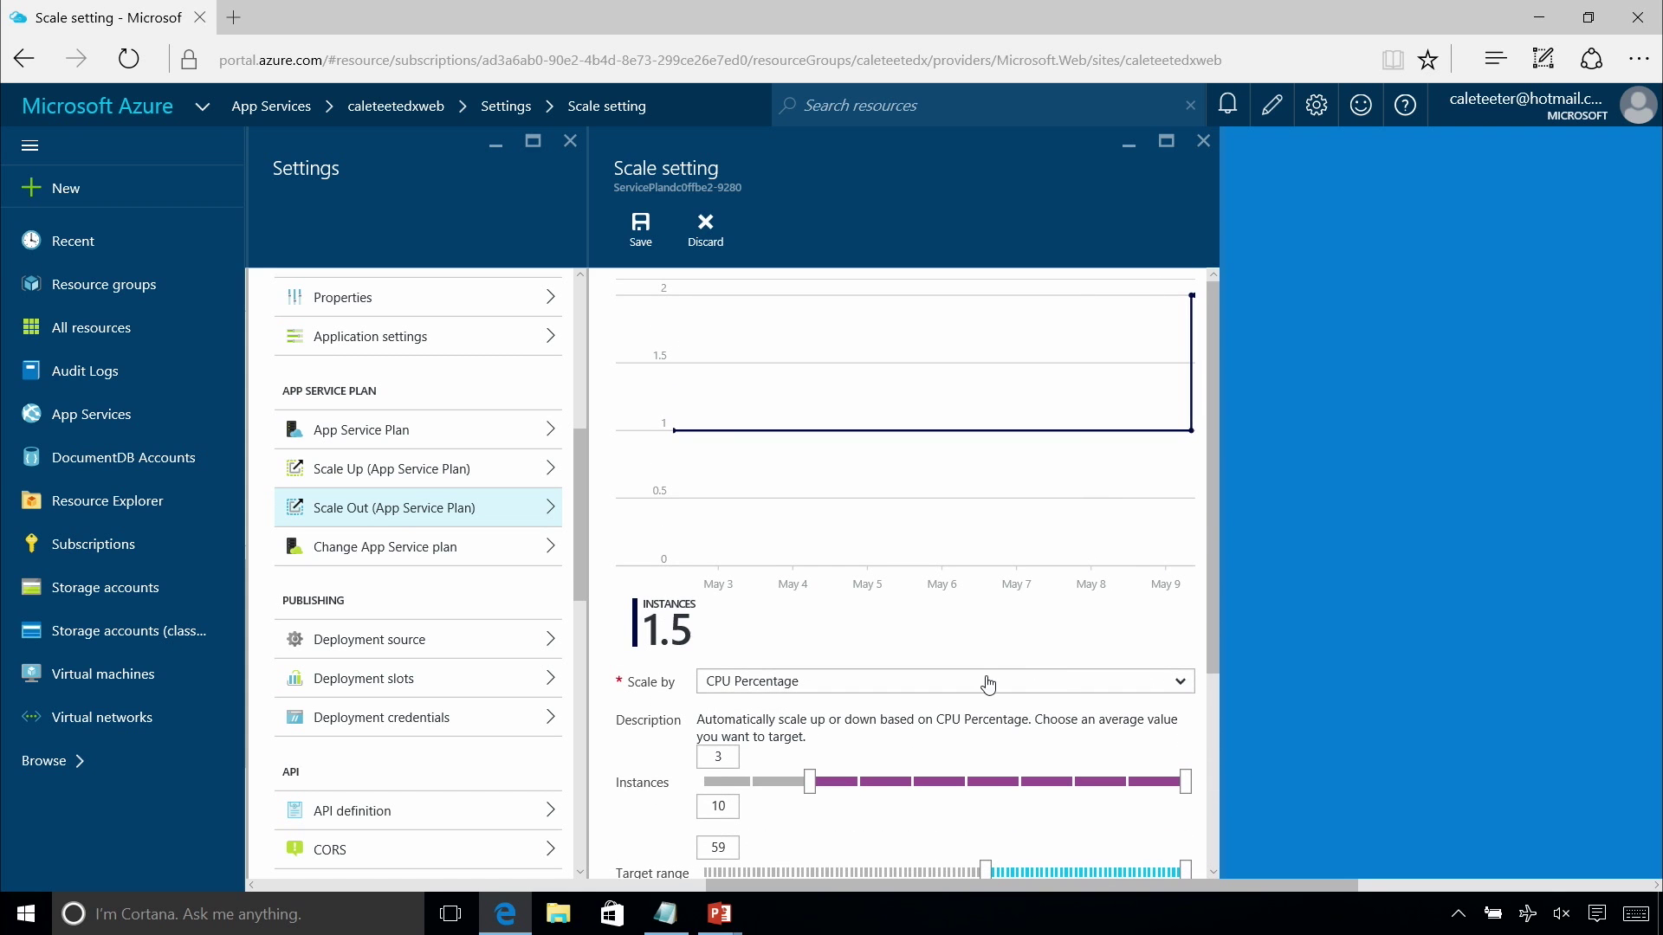
{"action": "left_click", "coordinate": [988, 685]}
Try manual instance counts and CPU Percentage, then settle on schedule and performance rules
{"action": "left_click", "coordinate": [827, 676]}
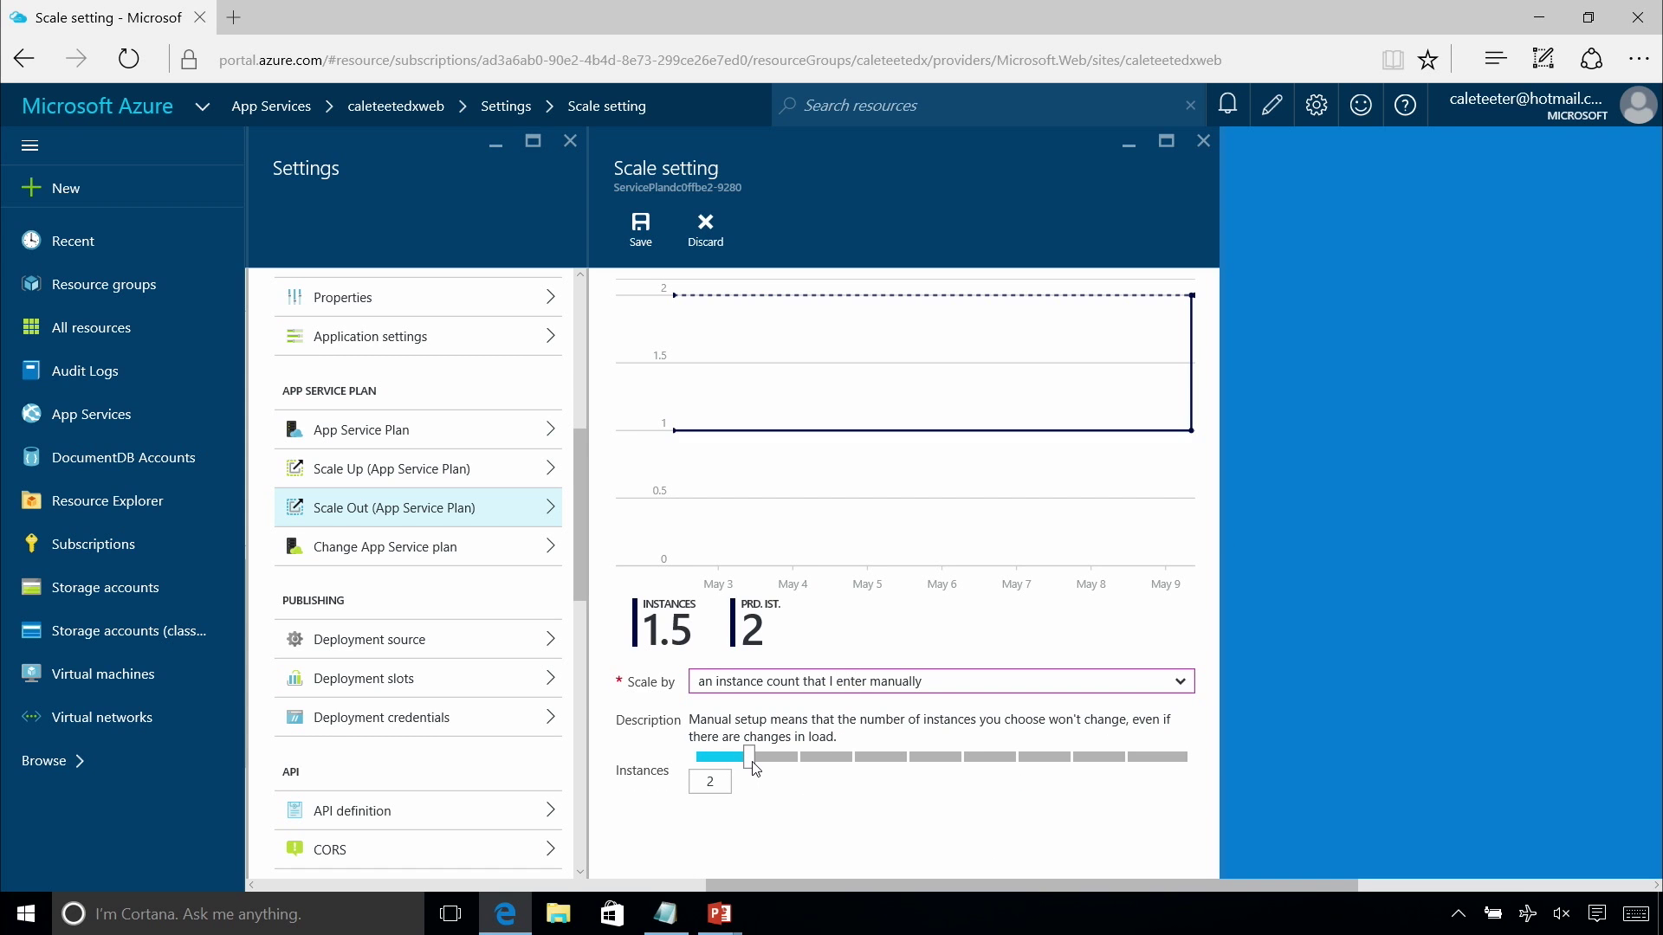
{"action": "mouse_move", "coordinate": [753, 767]}
{"action": "left_mouse_down"}
{"action": "mouse_move", "coordinate": [769, 768]}
{"action": "mouse_move", "coordinate": [751, 768]}
{"action": "left_mouse_up"}
{"action": "left_click", "coordinate": [862, 684]}
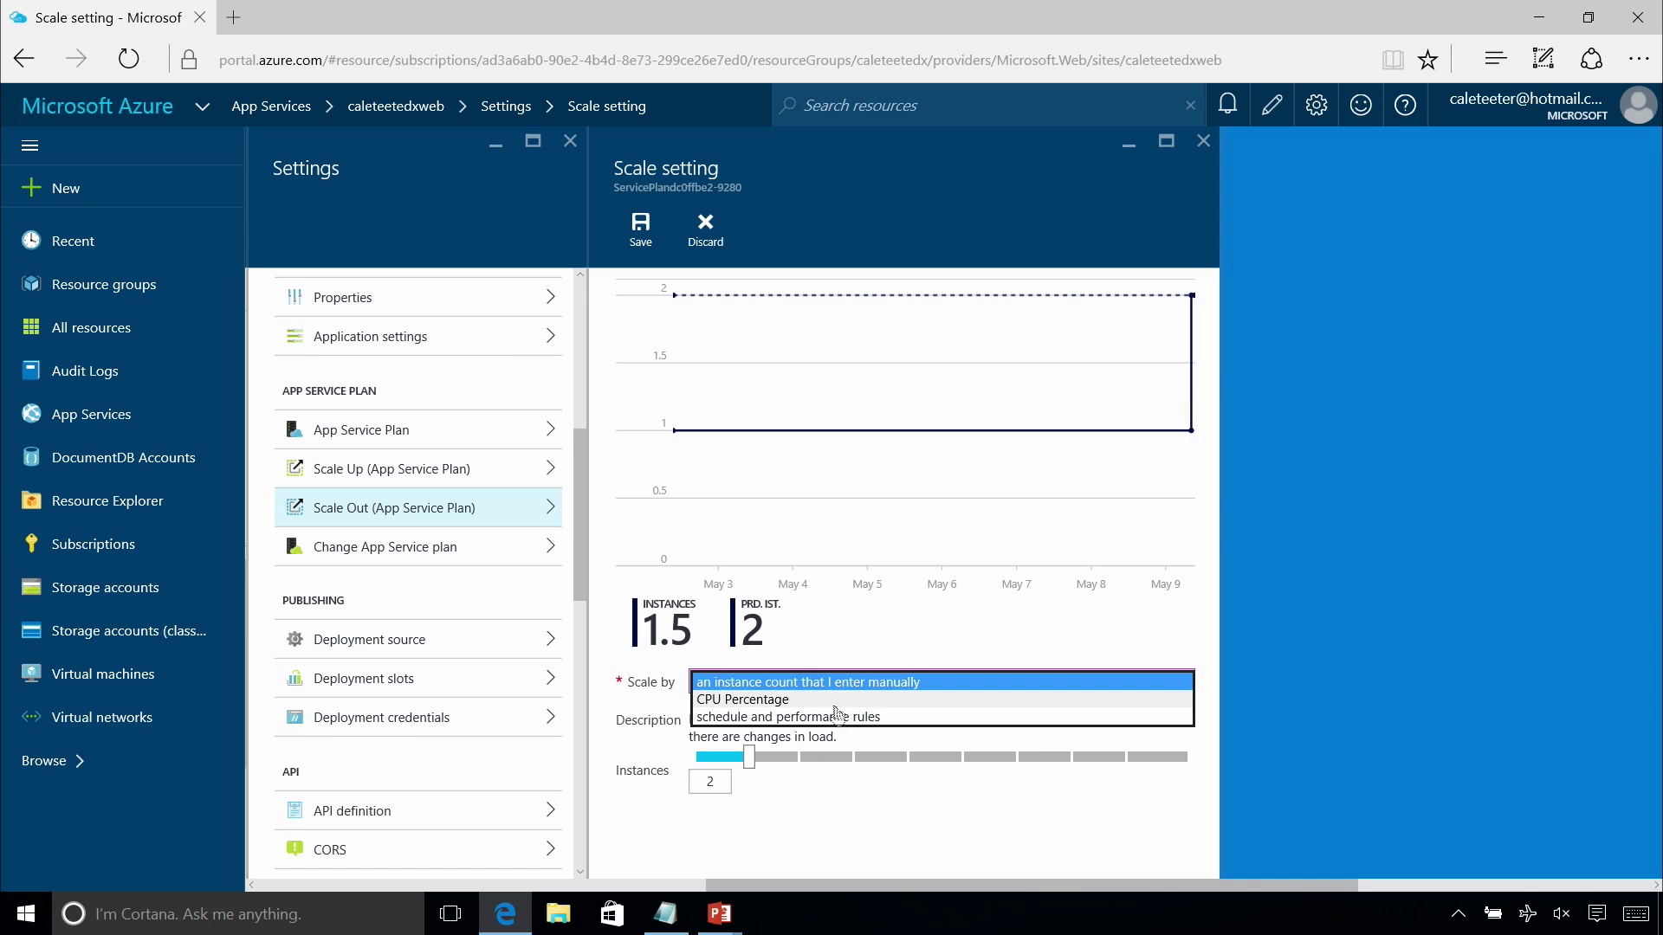
{"action": "left_click", "coordinate": [832, 701]}
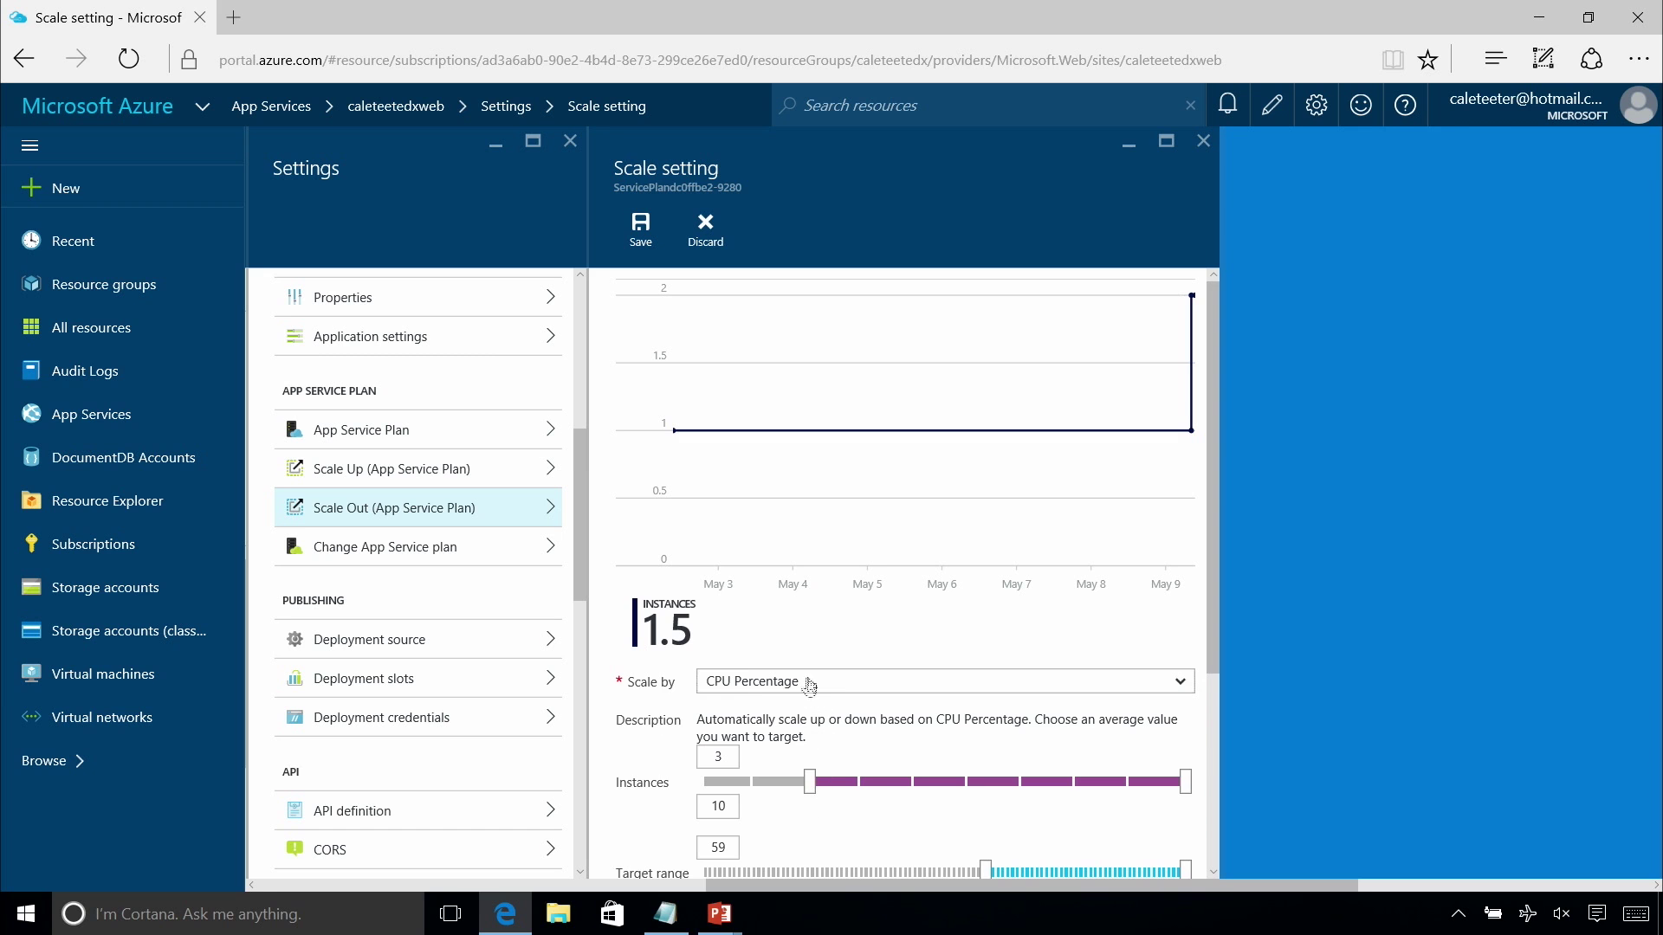
{"action": "left_click", "coordinate": [808, 685]}
{"action": "left_click", "coordinate": [987, 703]}
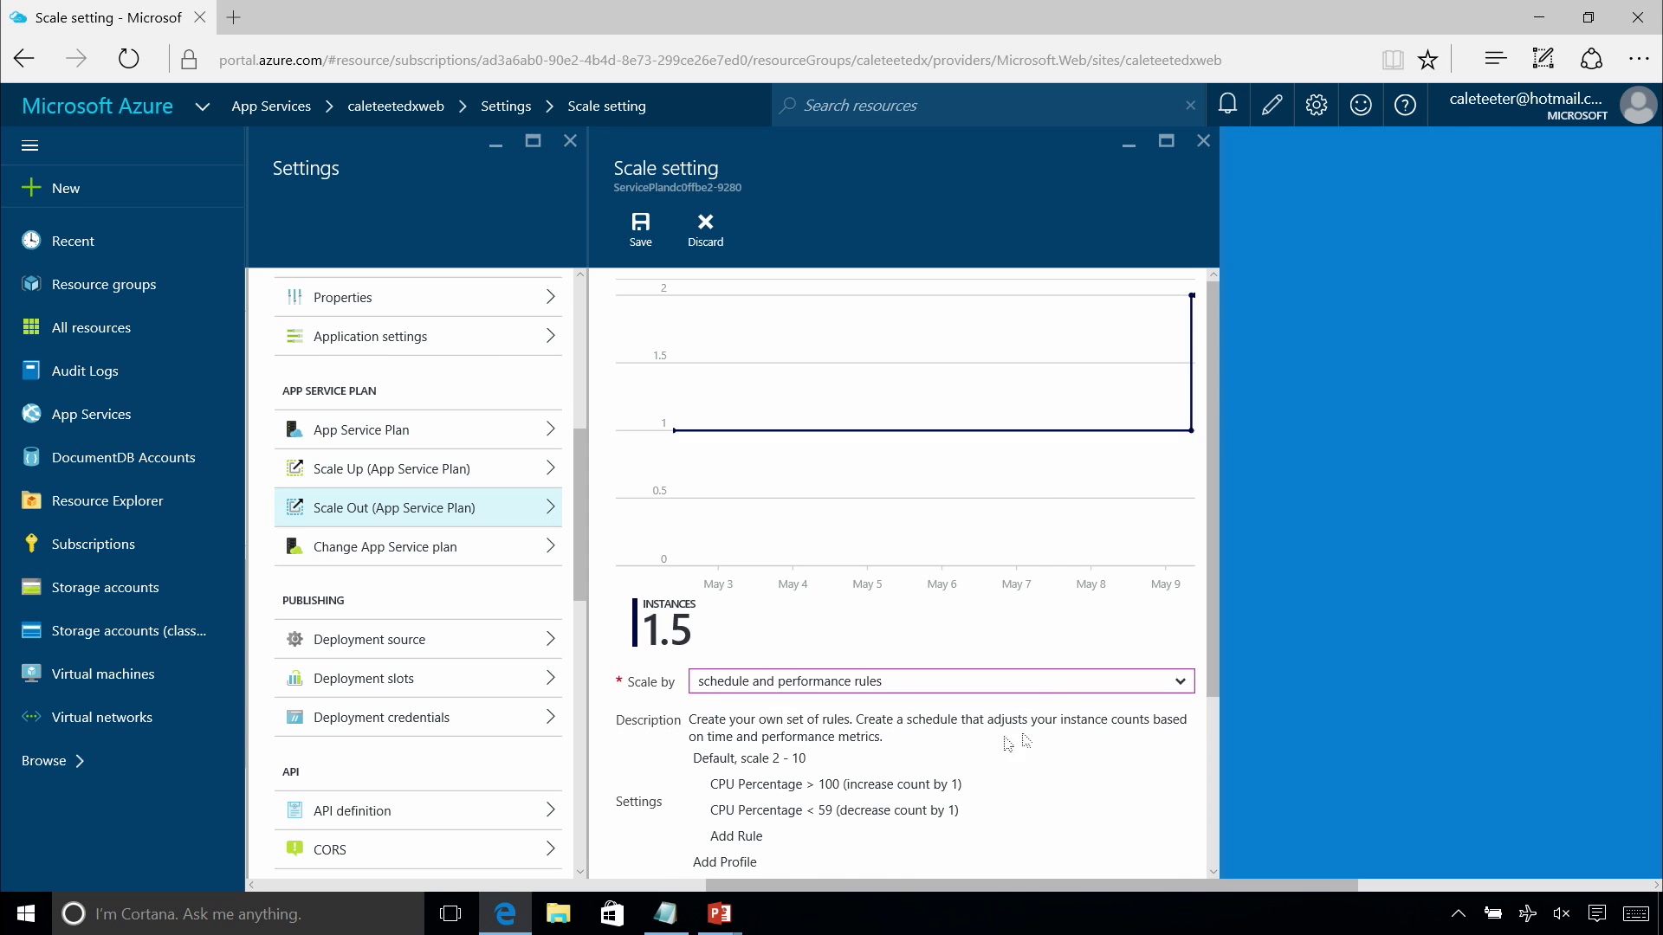
{"action": "scroll", "coordinate": [642, 554], "scroll_direction": "down", "scroll_amount": 3}
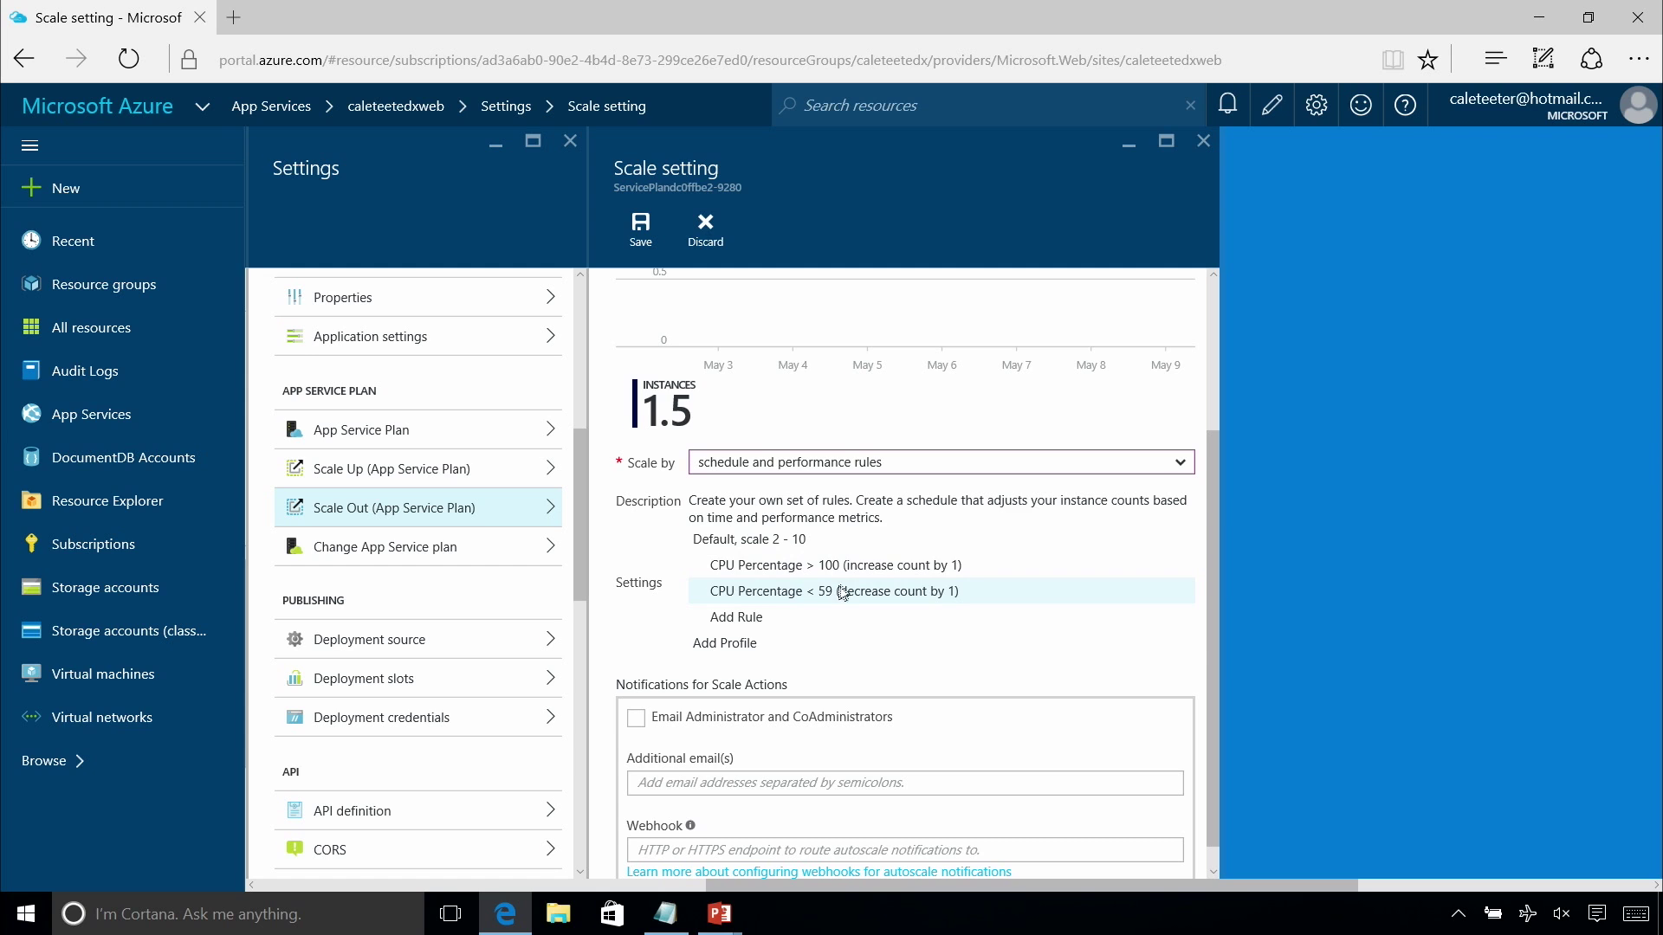
Add a new scale profile named Weekday that recurs on specific days
{"action": "left_click", "coordinate": [738, 646]}
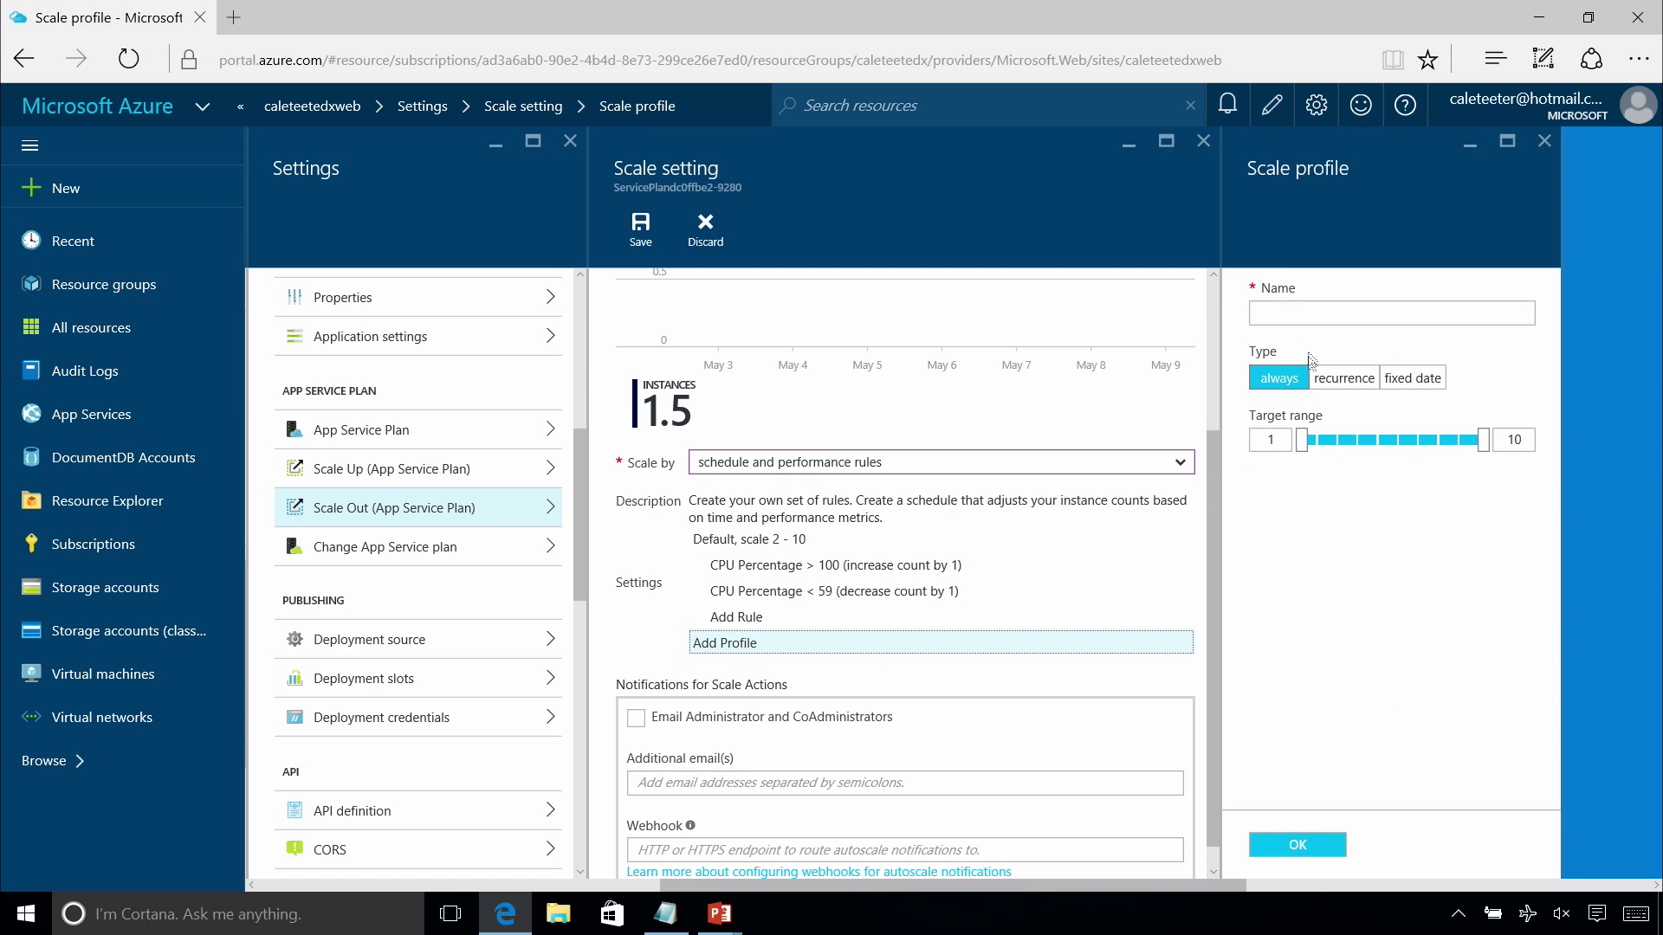
{"action": "left_click", "coordinate": [1294, 315]}
{"action": "type", "text": "Weekday"}
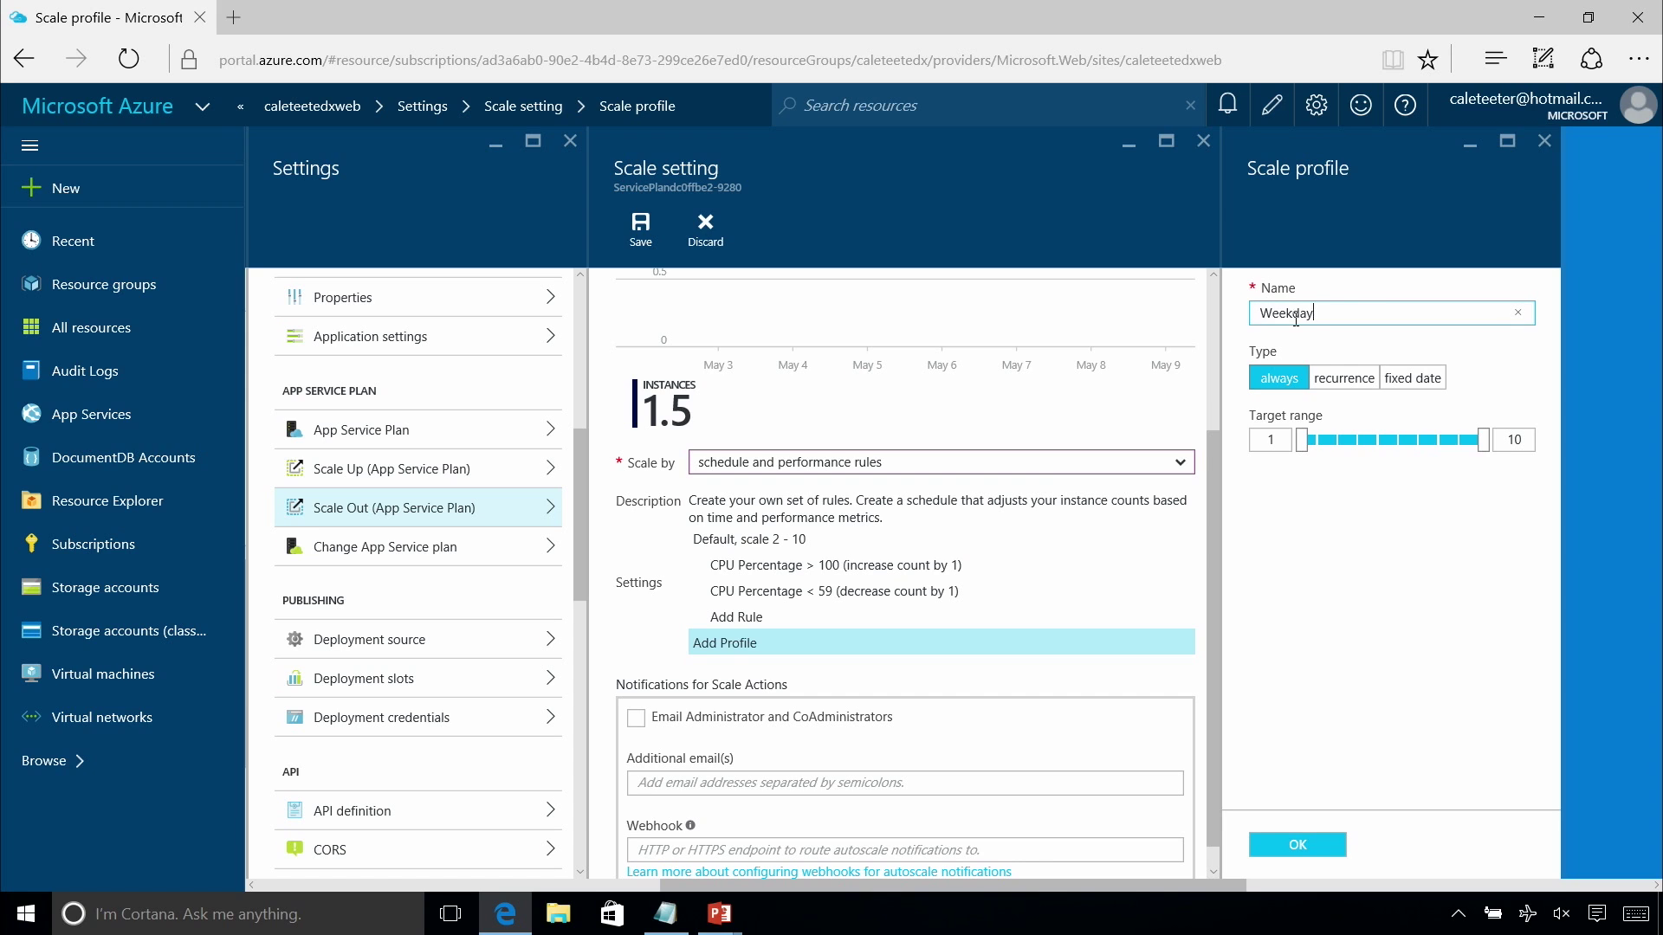
{"action": "left_click", "coordinate": [1352, 379]}
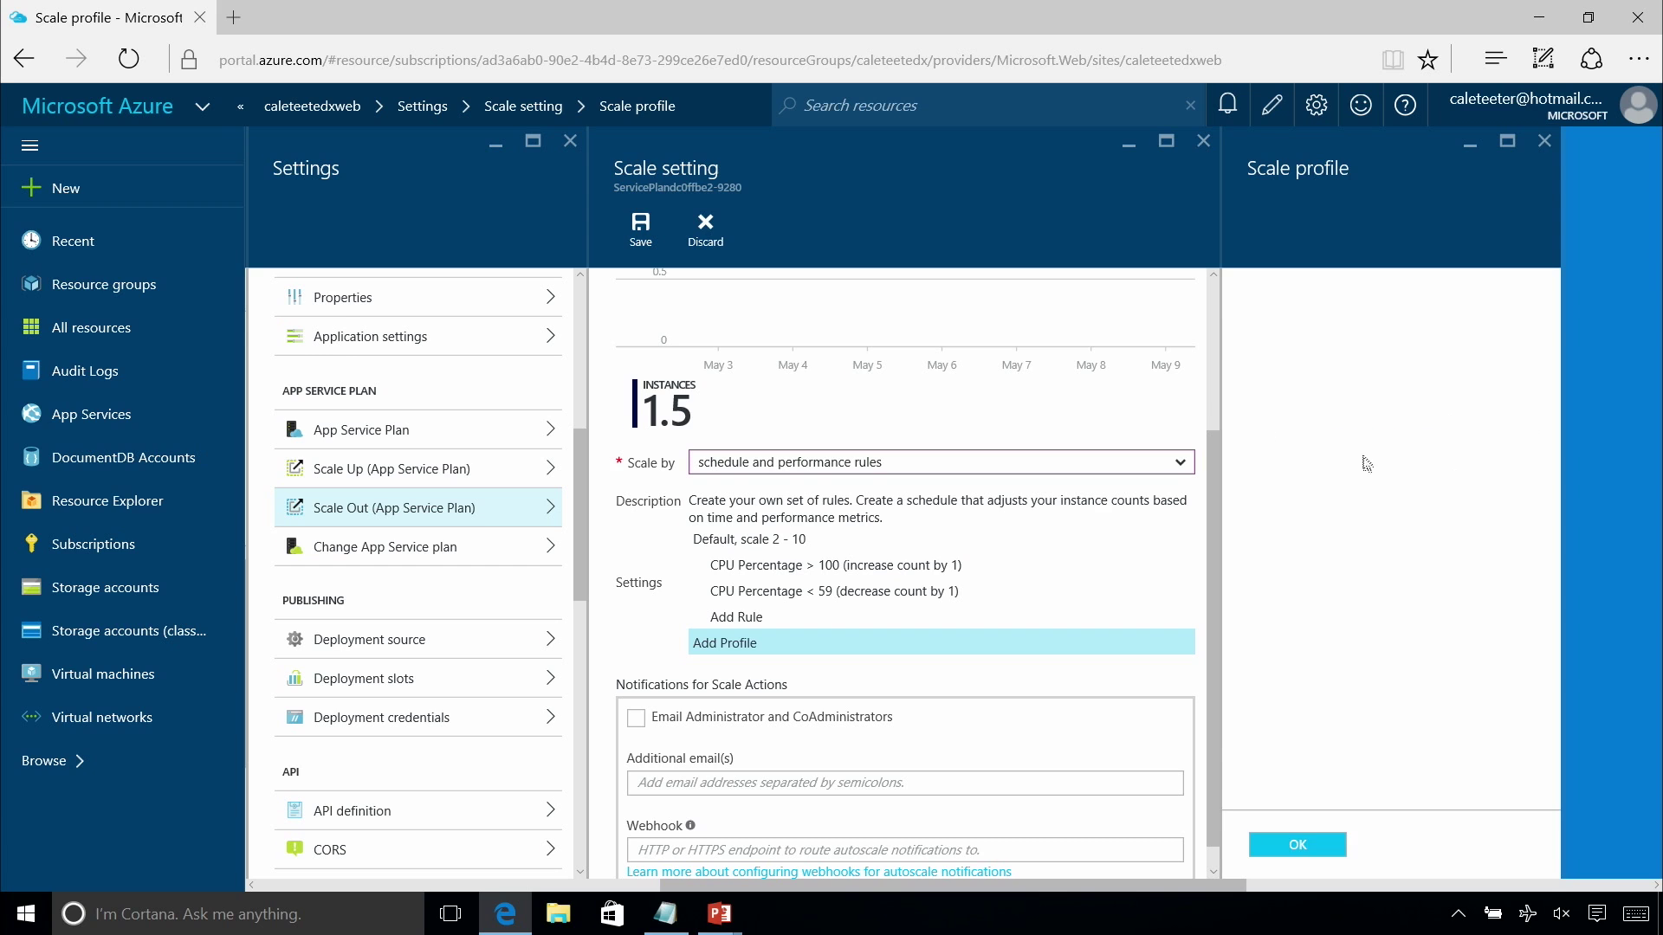
{"action": "type", "text": "Weekday"}
Drop Sunday and Friday from the Weekday days, switch to a fixed date, and close the profile
{"action": "left_click", "coordinate": [1308, 510]}
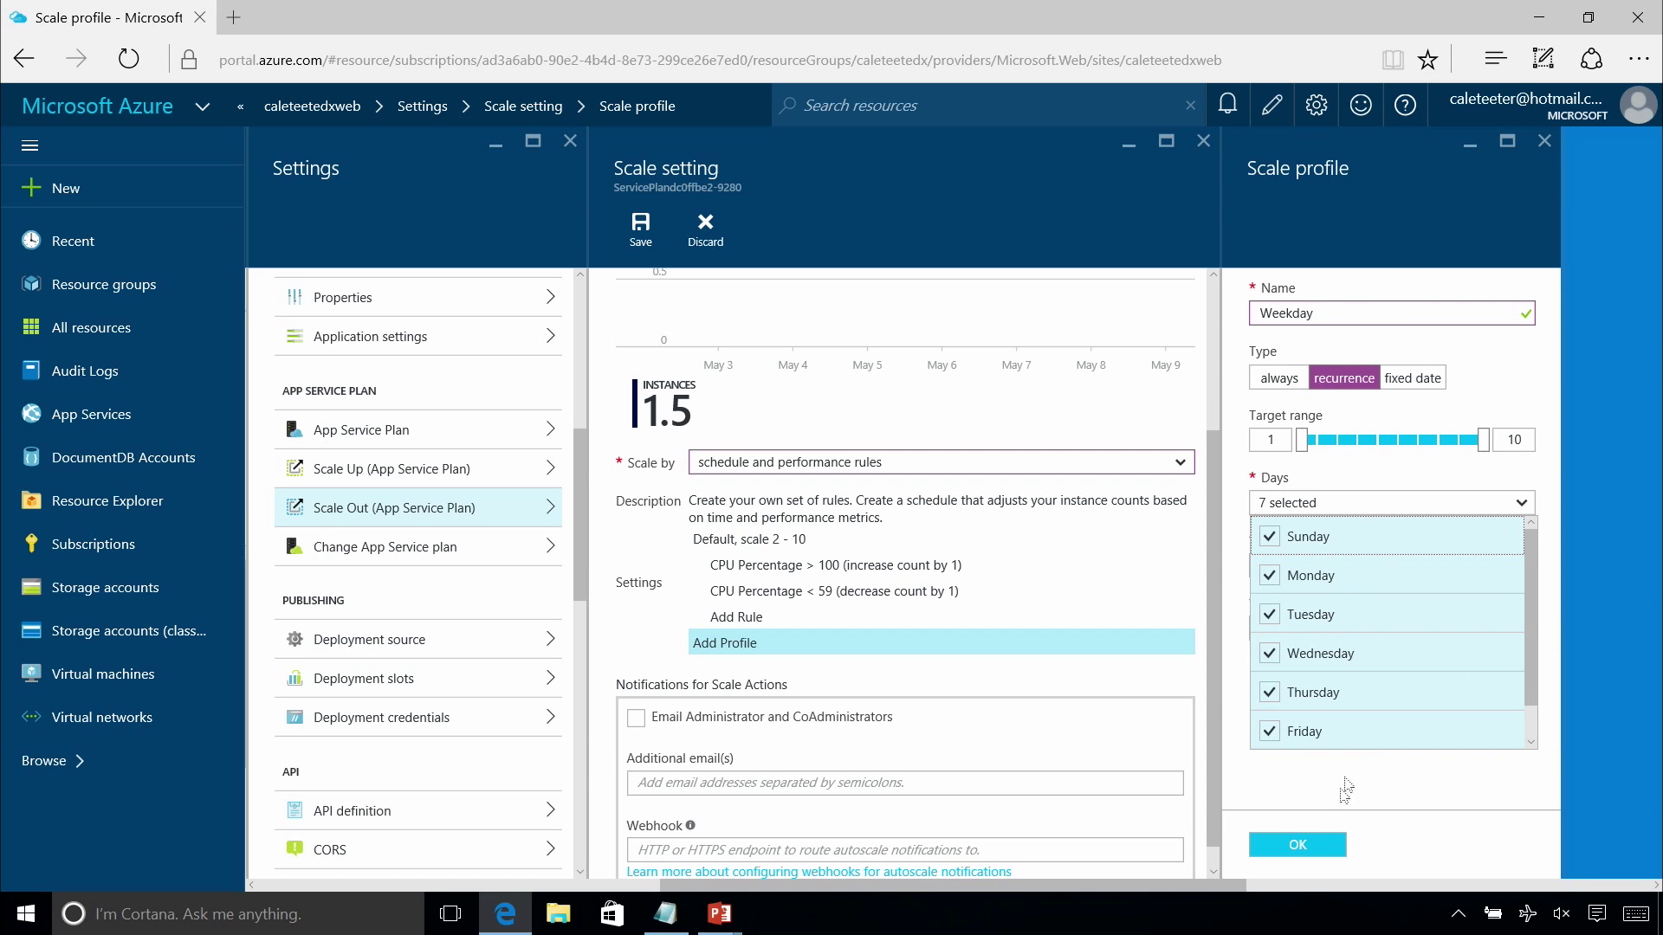
{"action": "left_click", "coordinate": [1269, 537]}
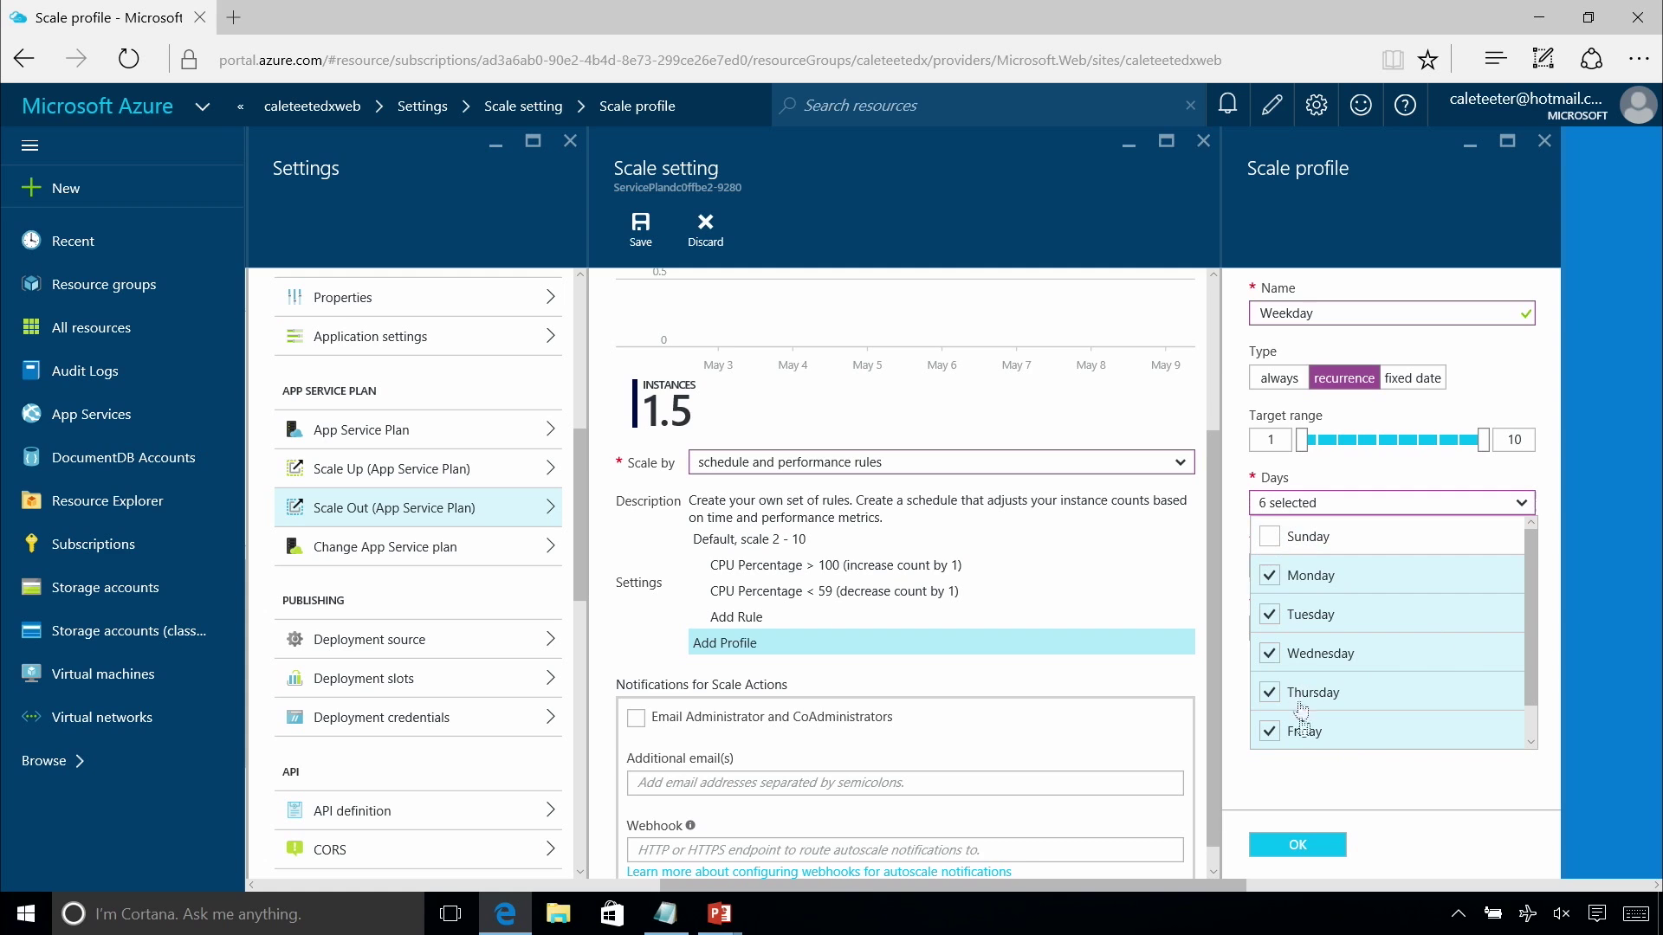
{"action": "left_click", "coordinate": [1269, 732]}
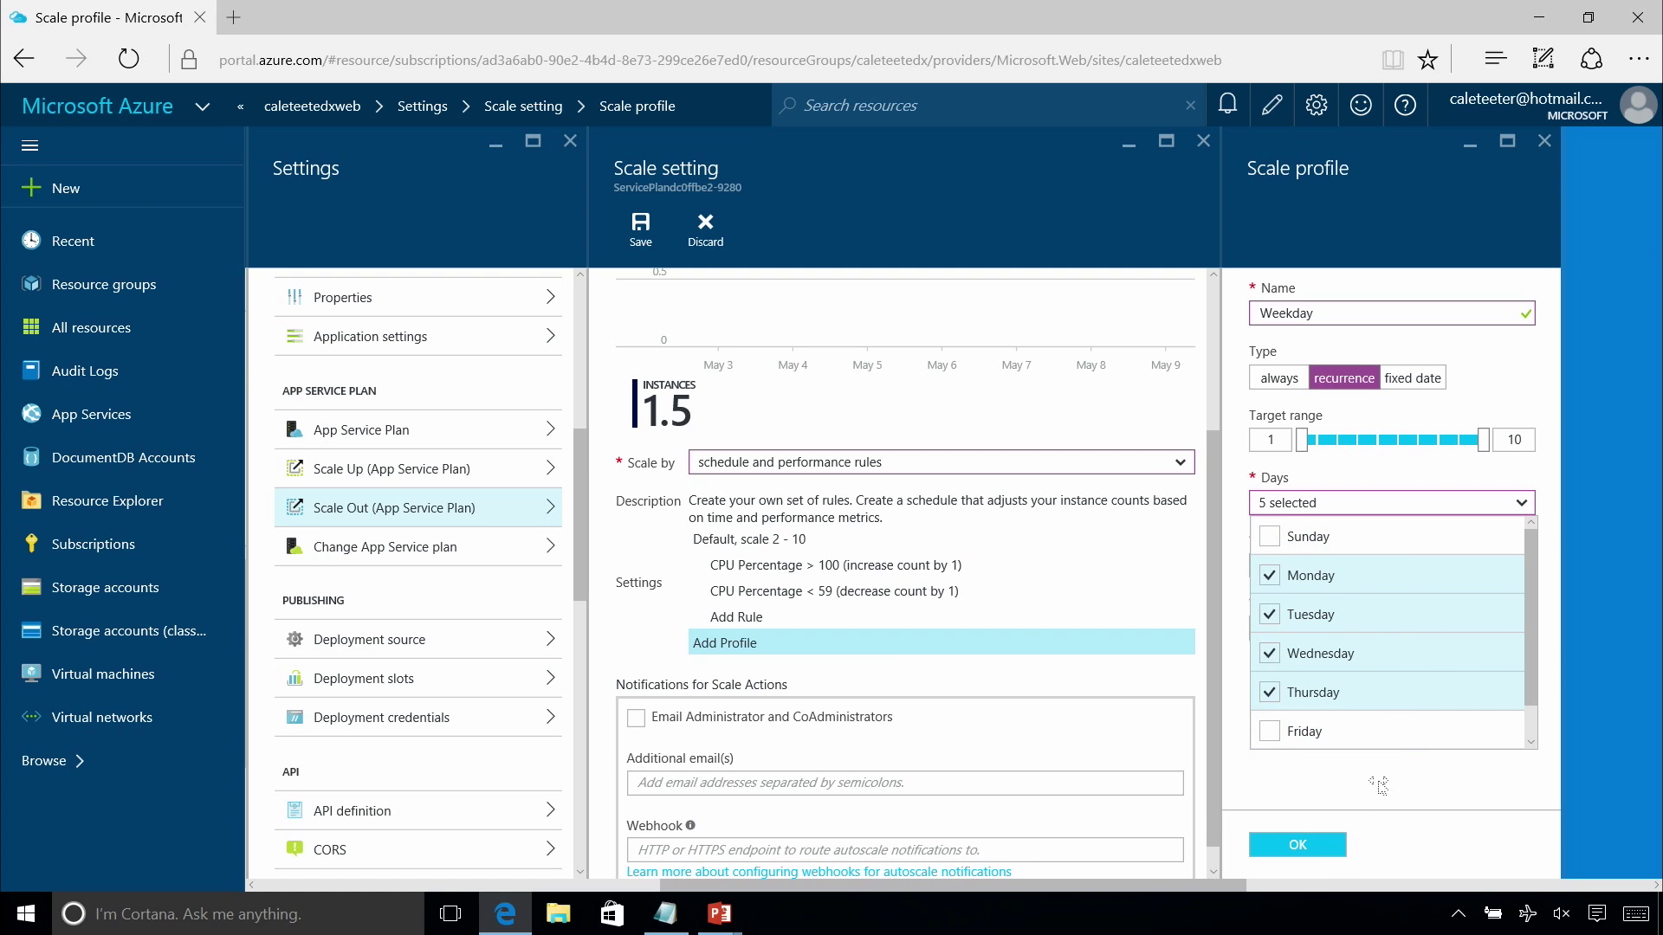
{"action": "left_click", "coordinate": [1379, 784]}
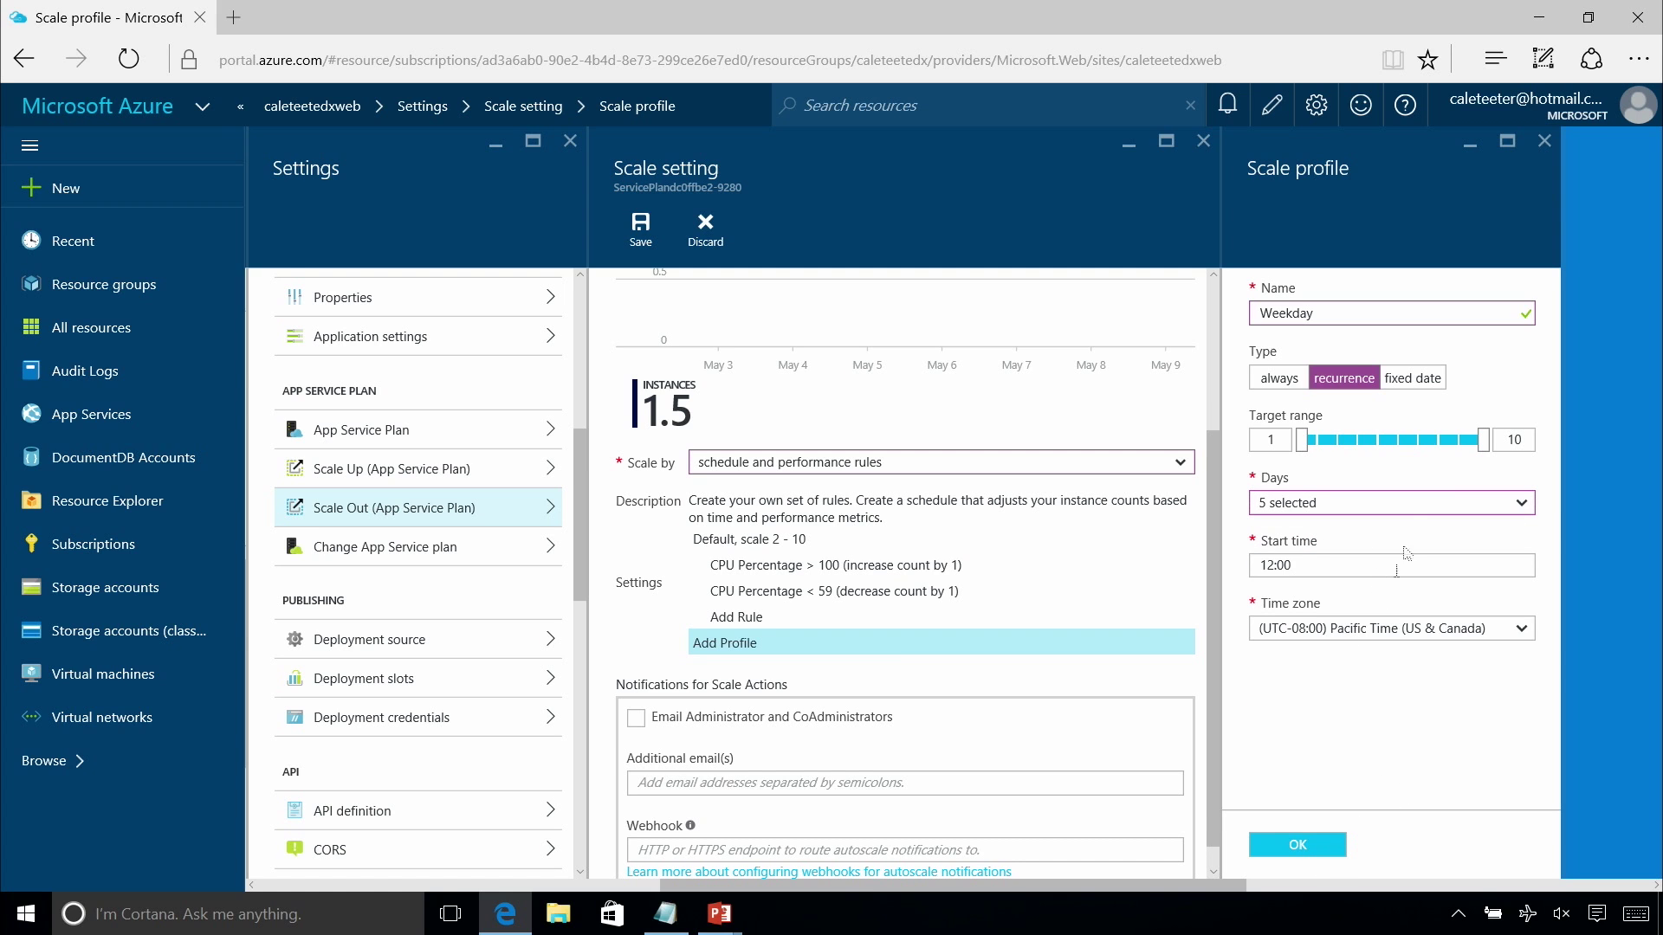
{"action": "left_click", "coordinate": [1415, 379]}
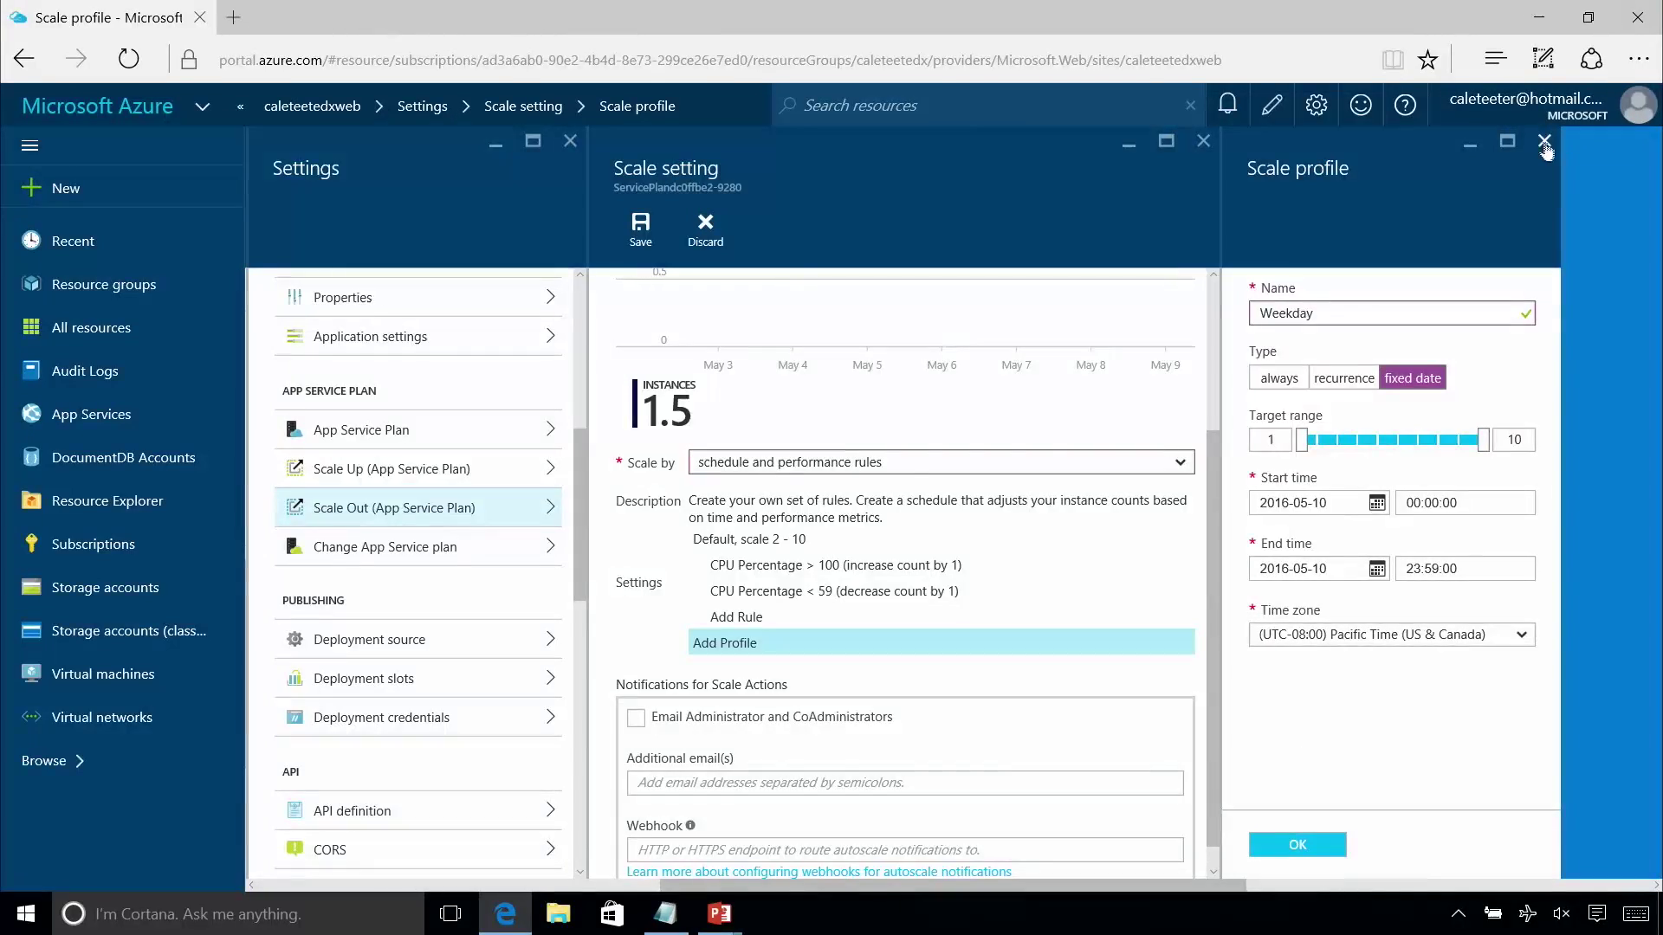
{"action": "left_click", "coordinate": [1543, 141]}
Confirm discarding the unsaved Weekday profile edits
{"action": "left_click", "coordinate": [806, 496]}
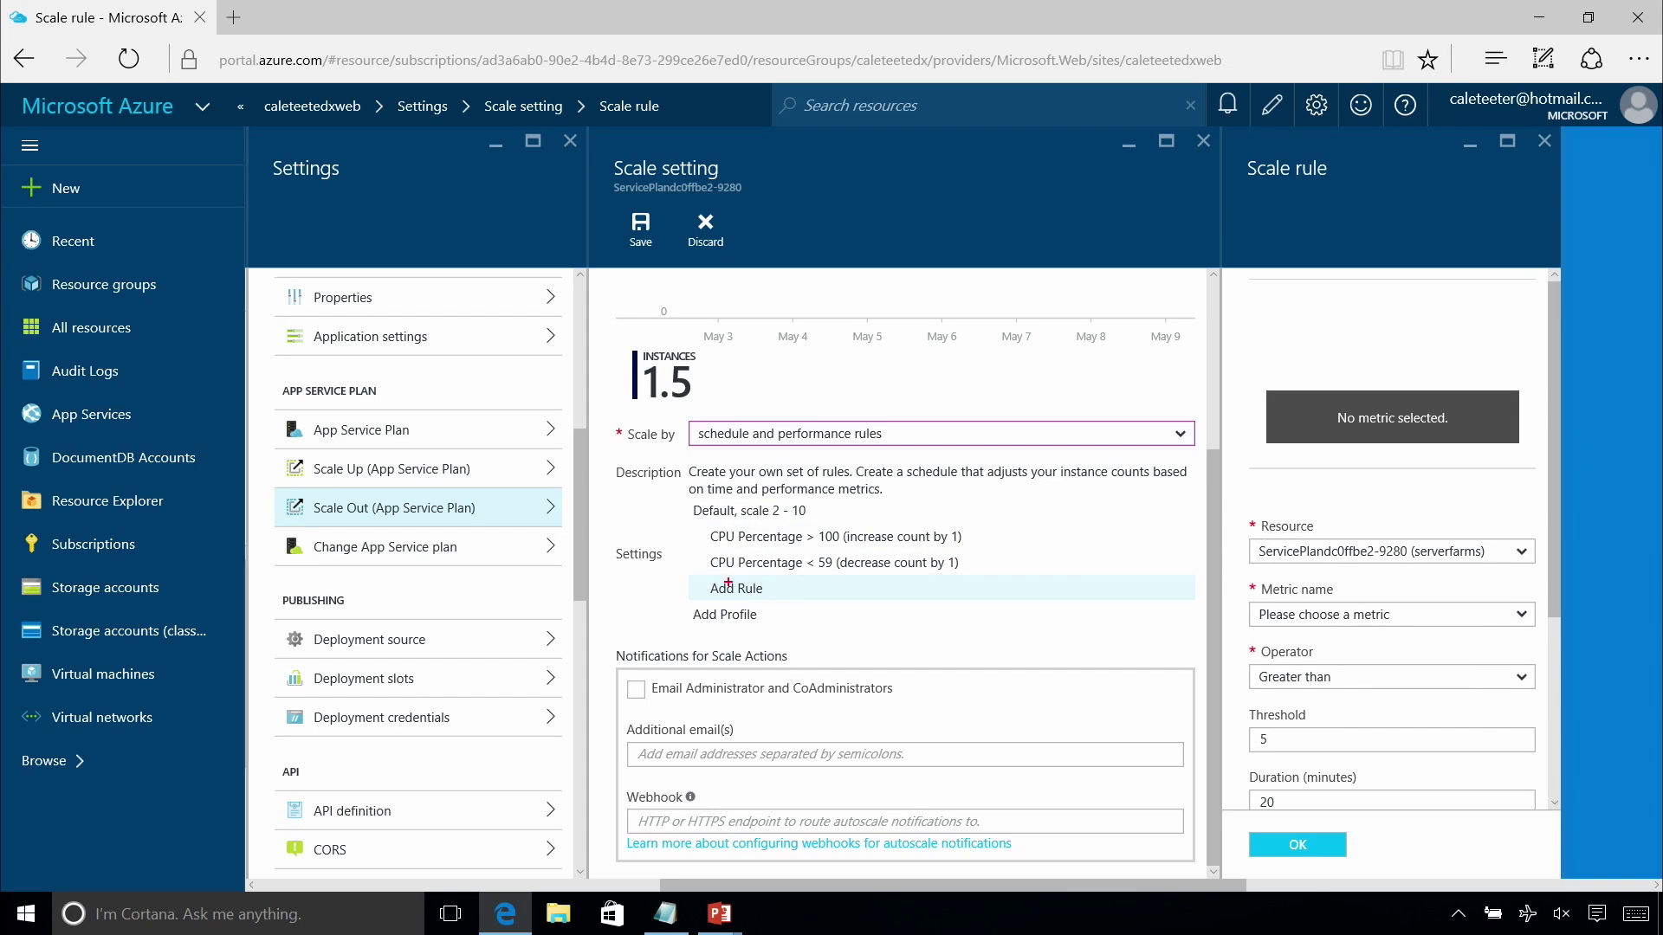
{"action": "left_click_drag", "start_coordinate": [675, 564], "coordinate": [820, 612]}
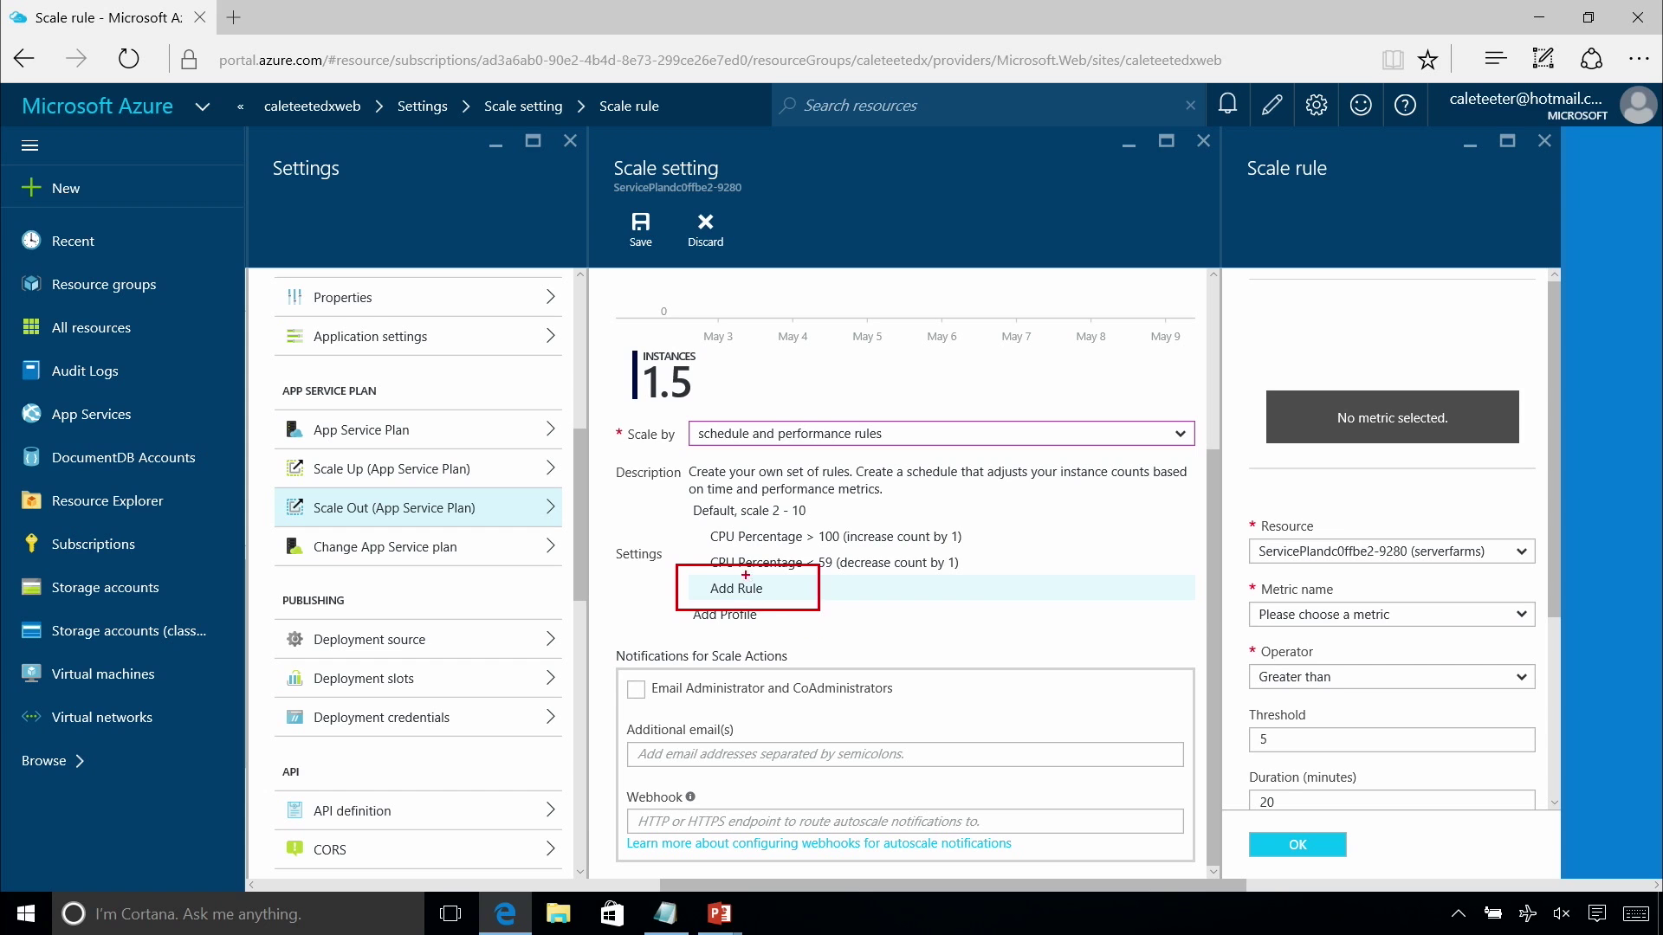
{"action": "key", "text": "Escape"}
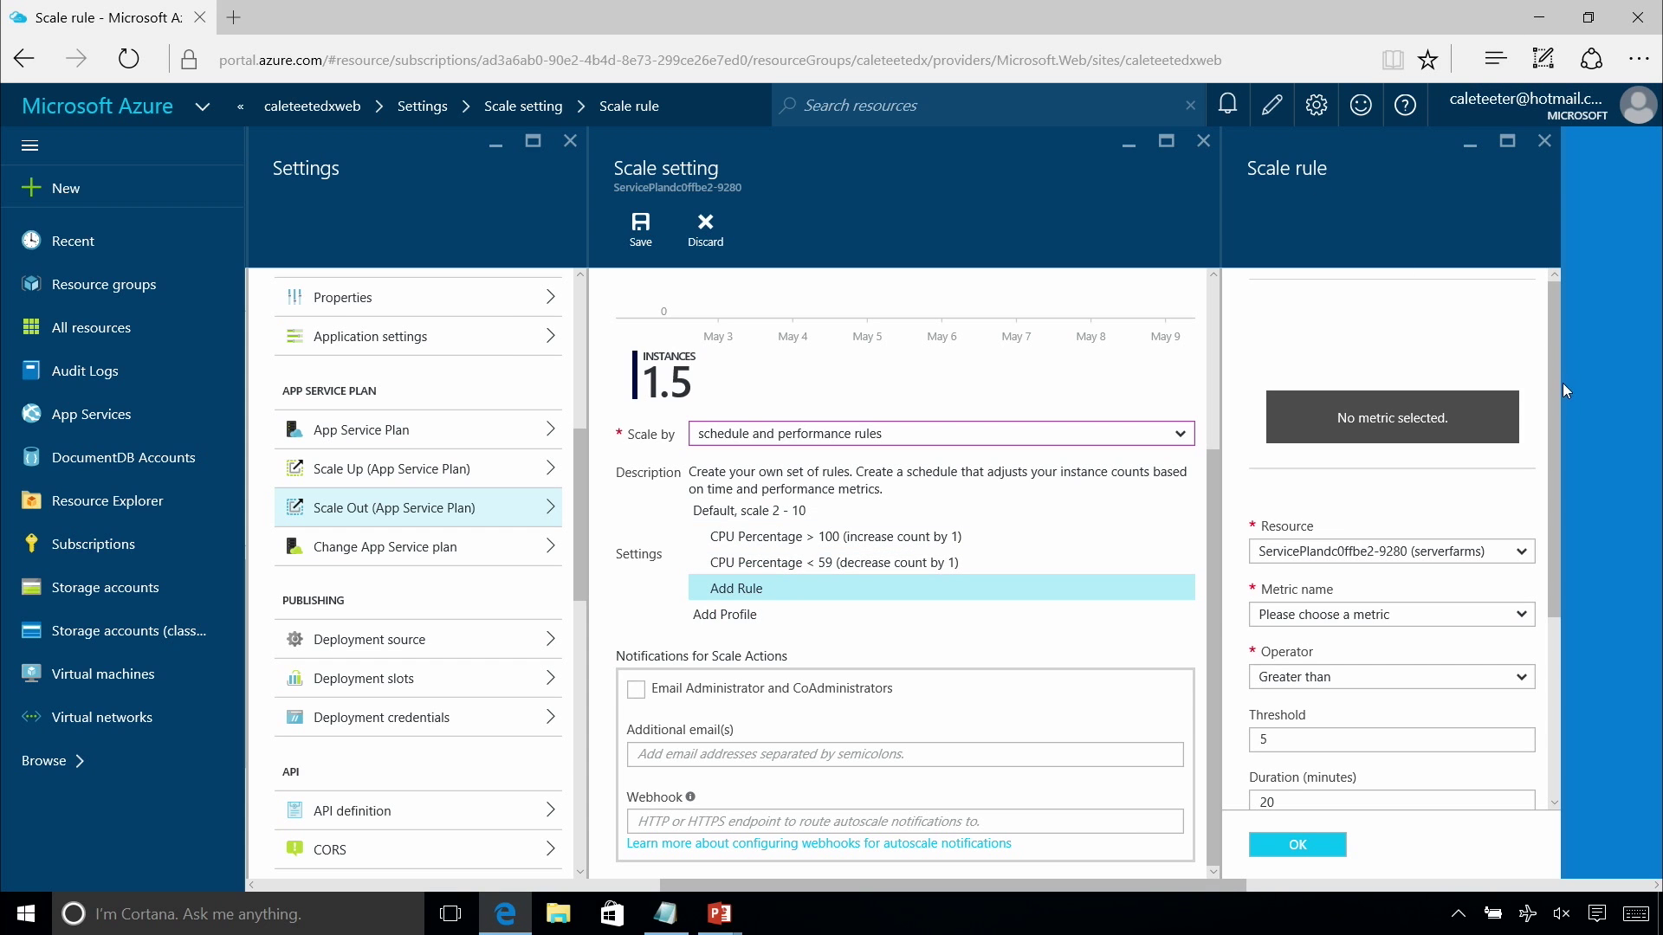
{"action": "left_click_drag", "start_coordinate": [1555, 385], "coordinate": [1552, 510]}
{"action": "left_click", "coordinate": [1479, 417]}
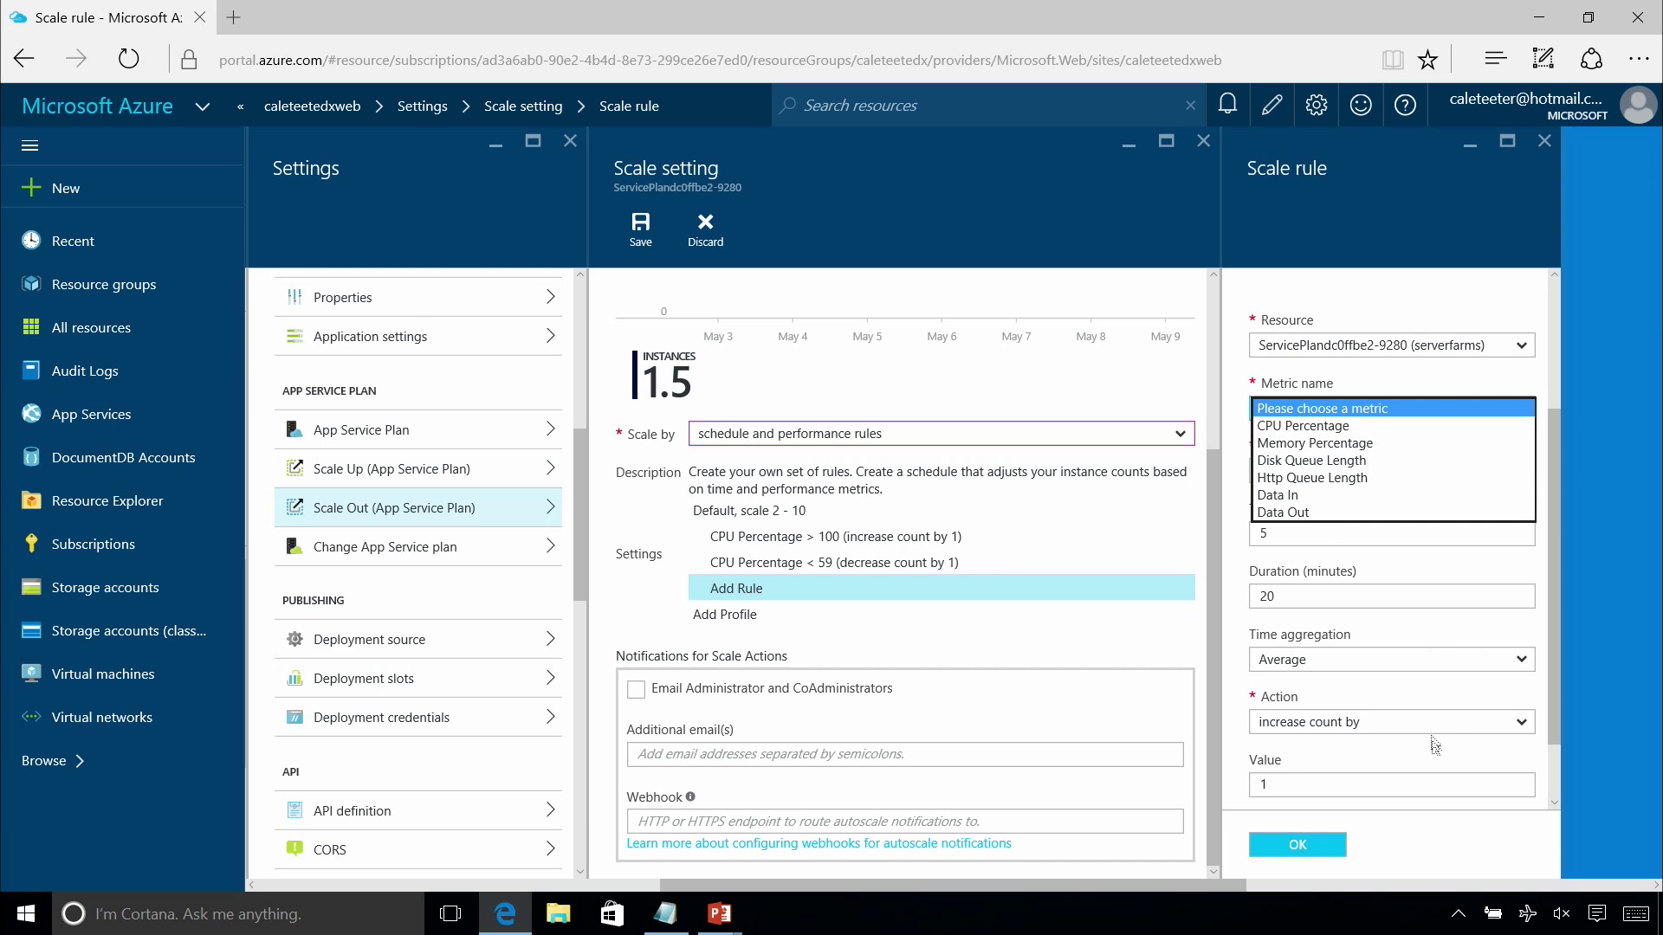
{"action": "scroll", "coordinate": [1555, 638], "scroll_direction": "down", "scroll_amount": 2}
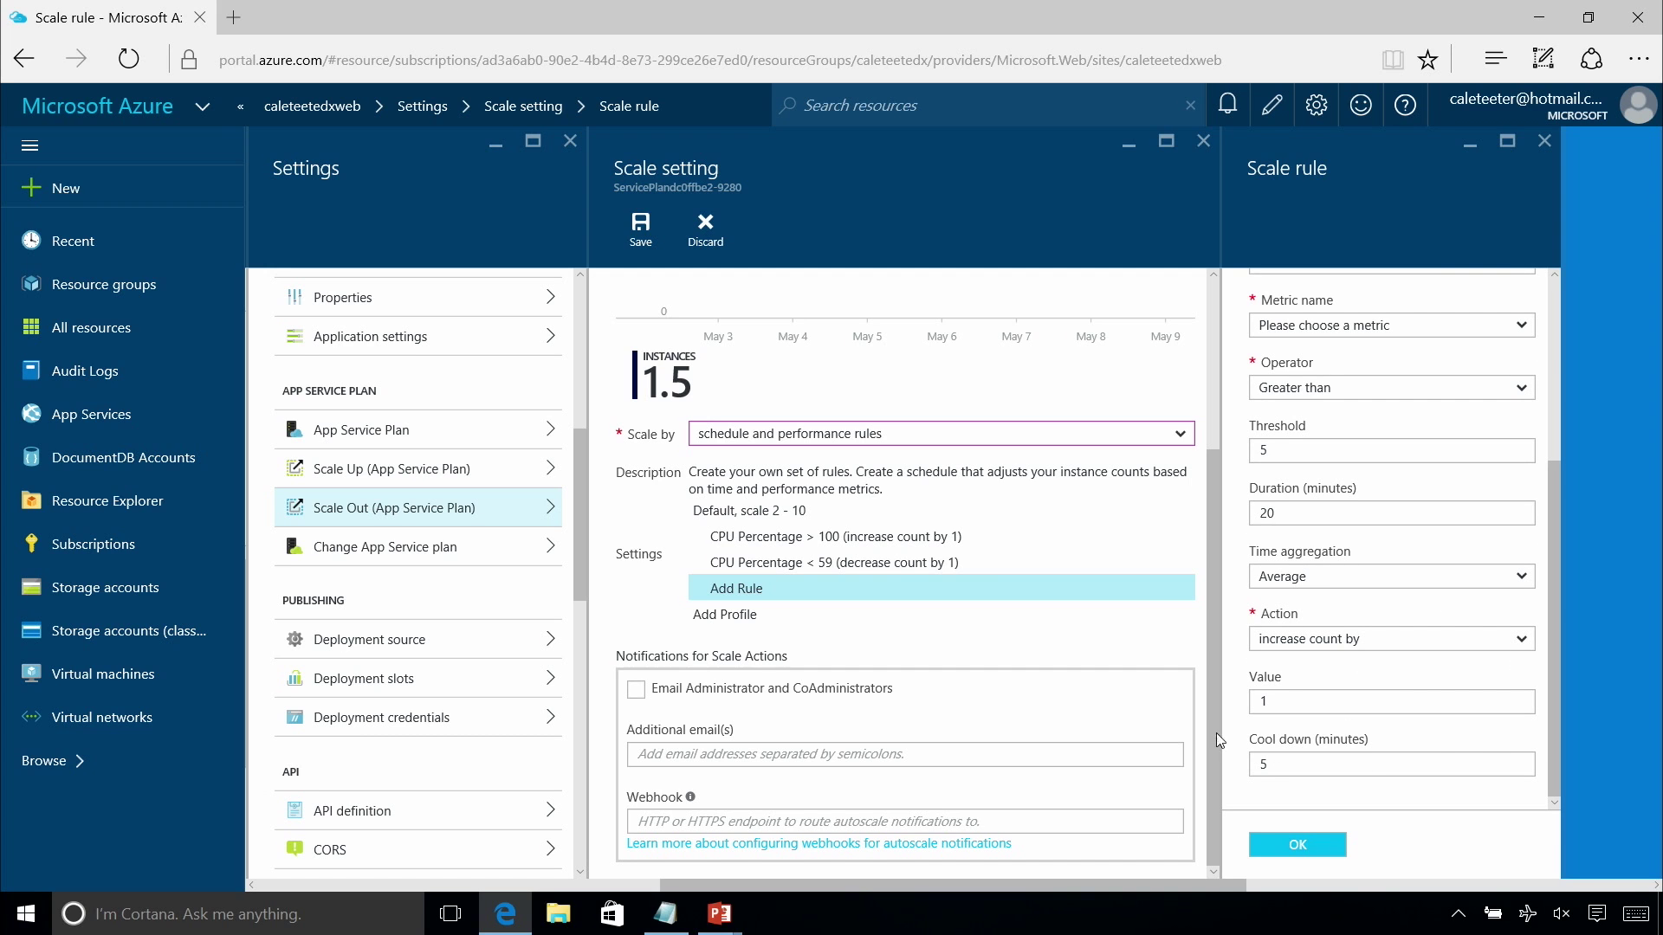
{"action": "left_click_drag", "start_coordinate": [1220, 726], "coordinate": [1581, 802]}
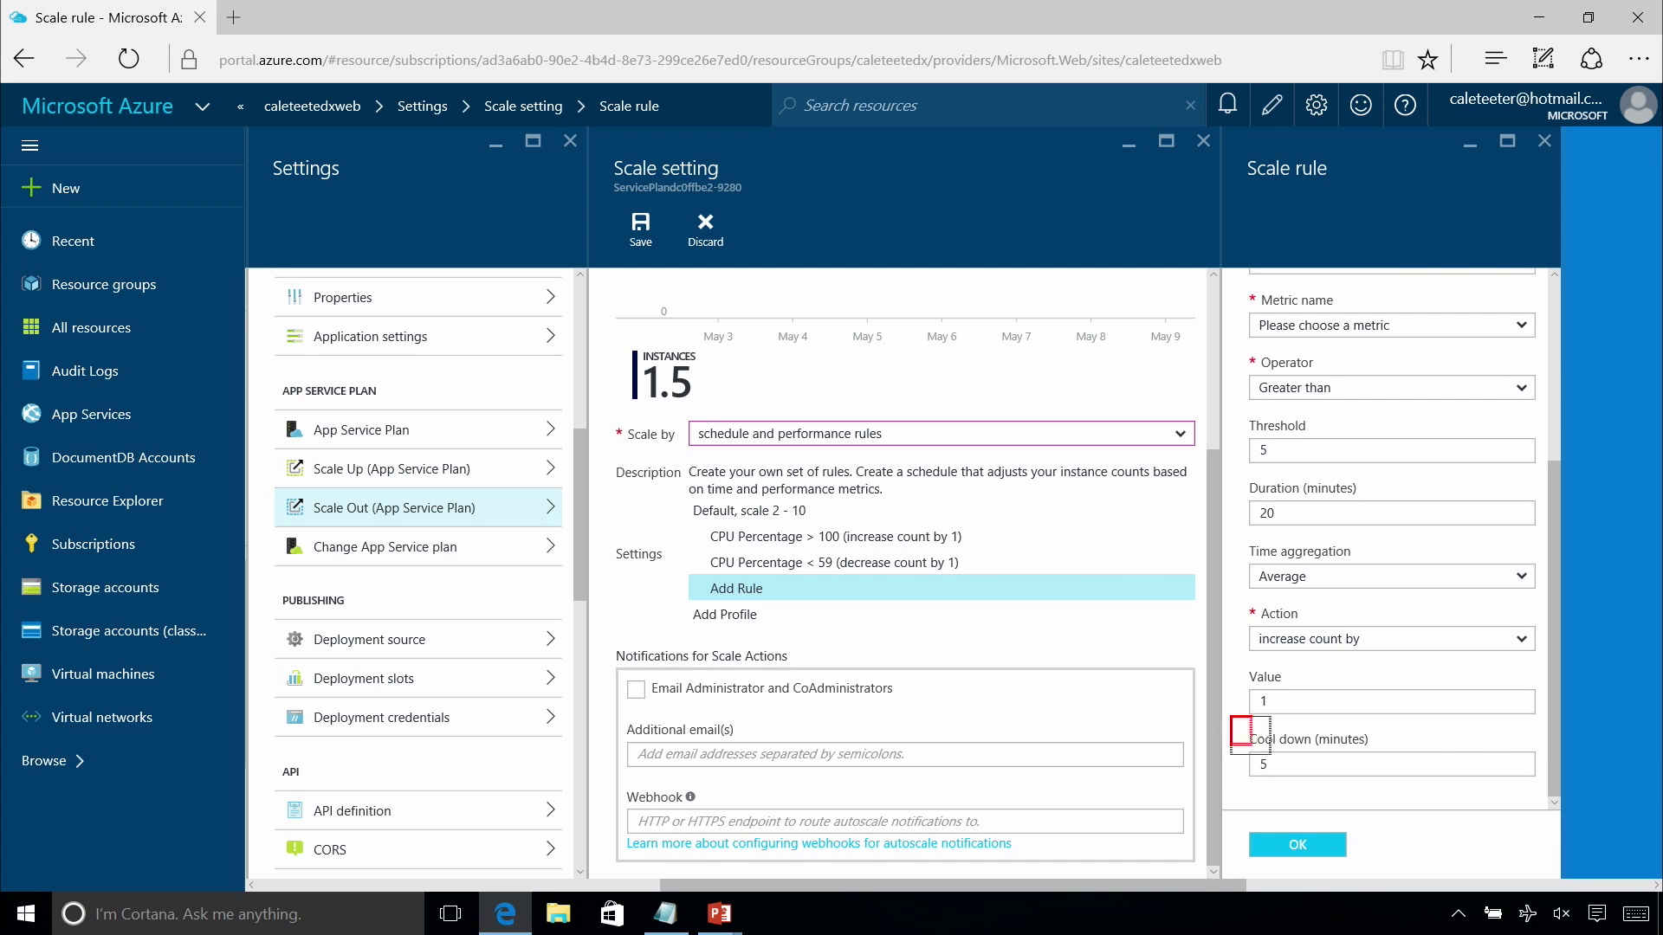